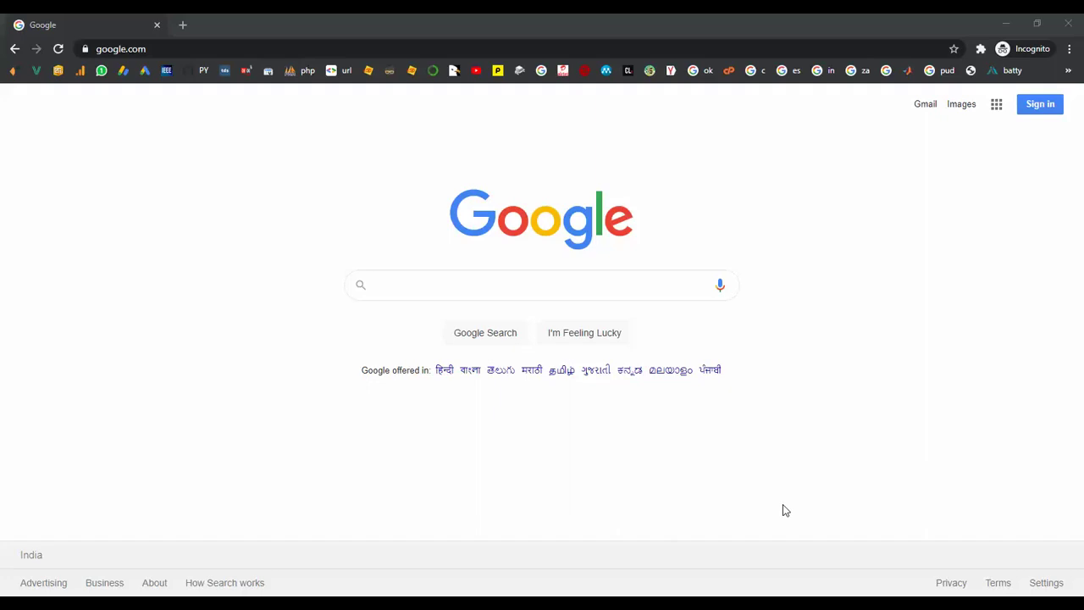
Step: Search Google for 'okokprojects'
{"action": "left_click", "coordinate": [433, 285]}
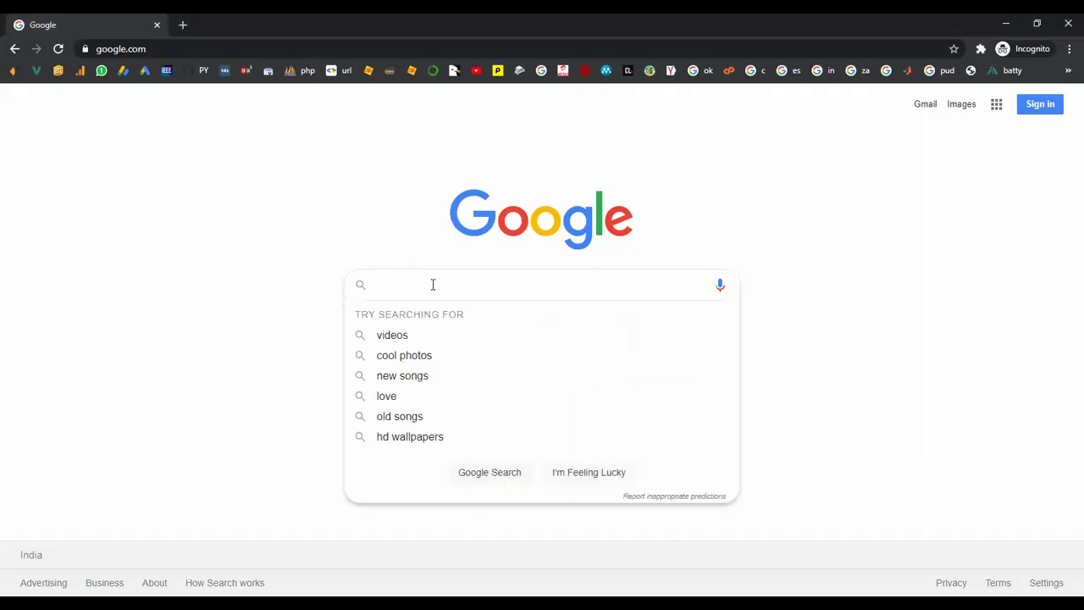
{"action": "type", "text": "oko"}
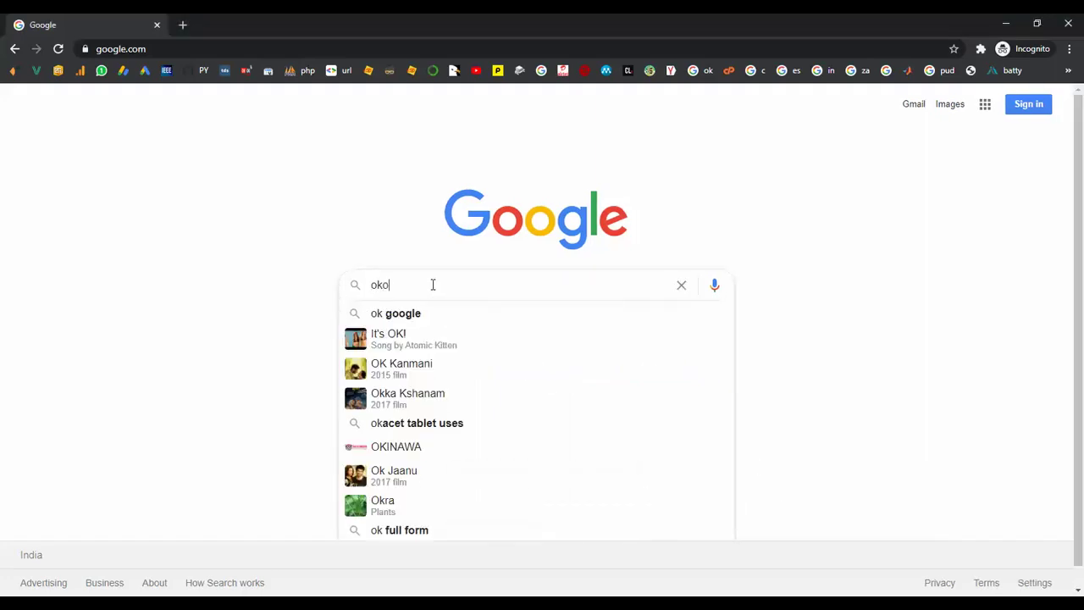
{"action": "type", "text": "kprojects"}
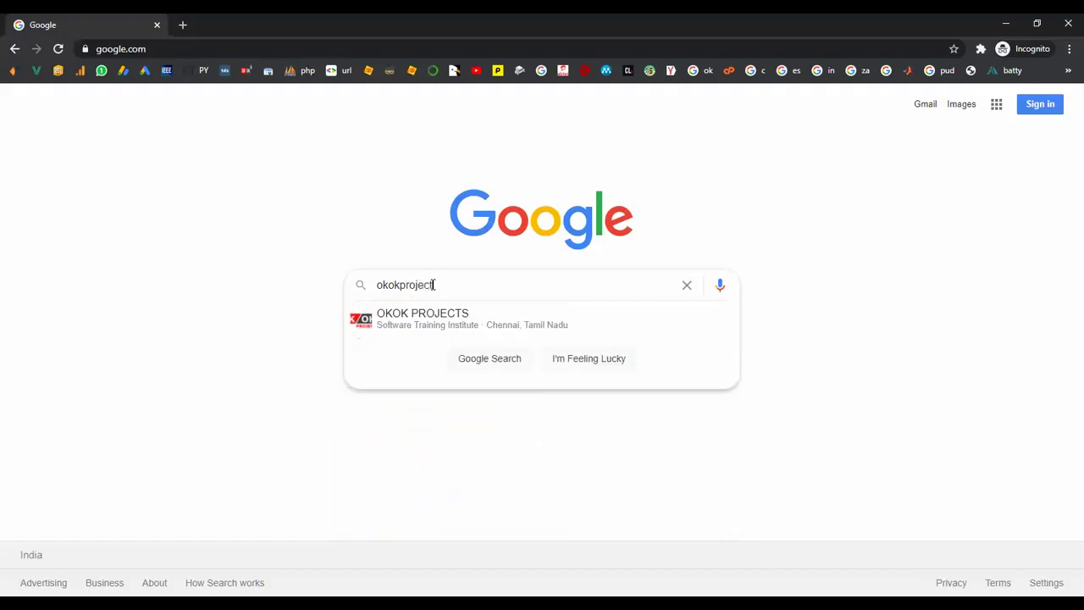
{"action": "key", "text": "Return"}
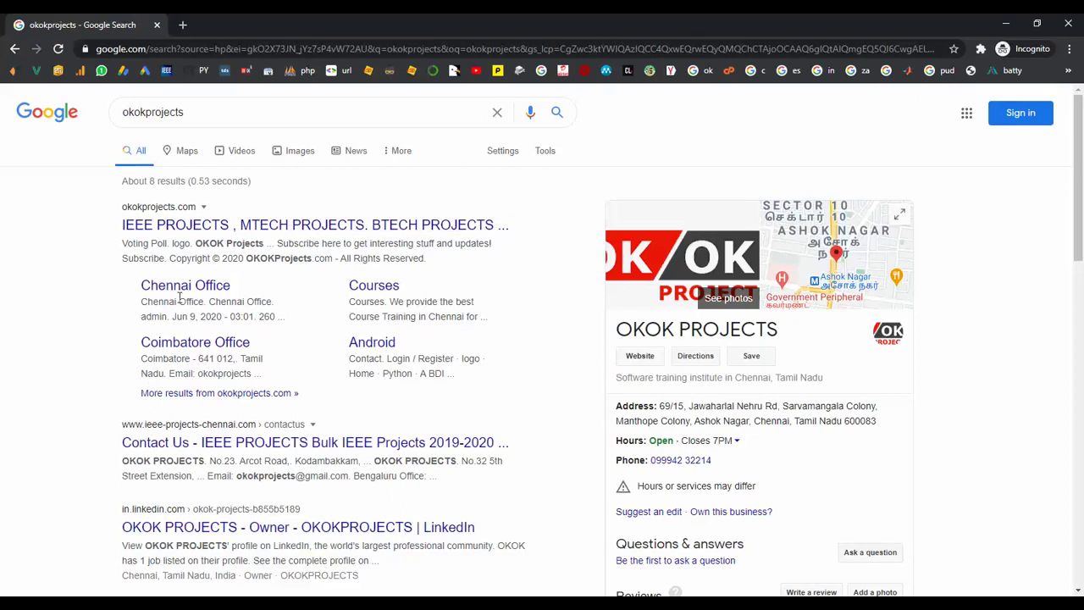
Step: Open the okokprojects.com result and scroll down and back up its home page
{"action": "left_click", "coordinate": [218, 235]}
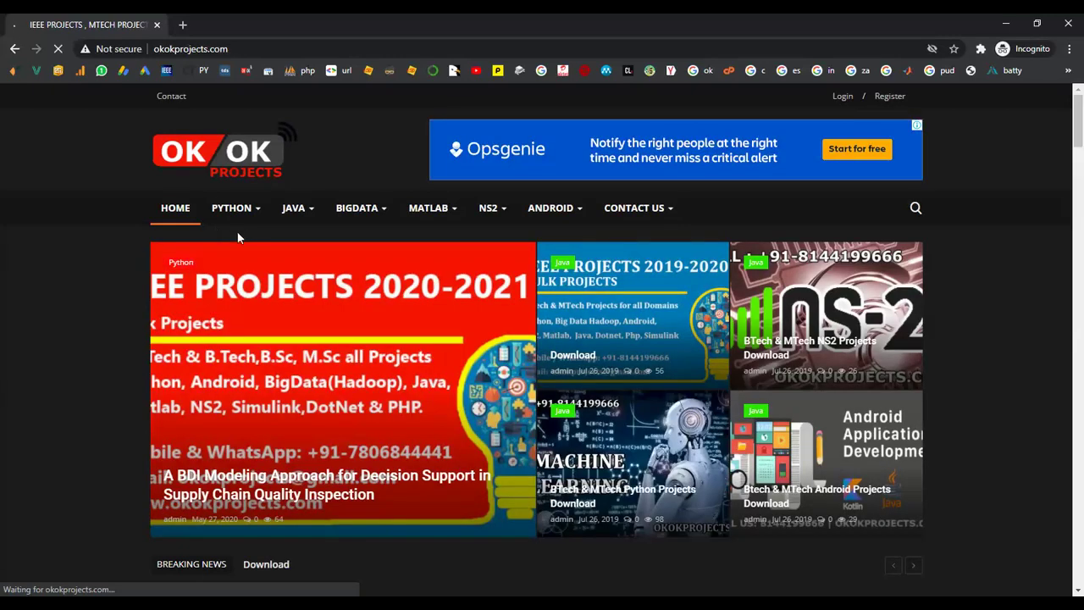
{"action": "scroll", "coordinate": [138, 332], "scroll_direction": "down", "scroll_amount": 1}
{"action": "scroll", "coordinate": [138, 332], "scroll_direction": "down", "scroll_amount": 10}
{"action": "scroll", "coordinate": [175, 274], "scroll_direction": "up", "scroll_amount": 3}
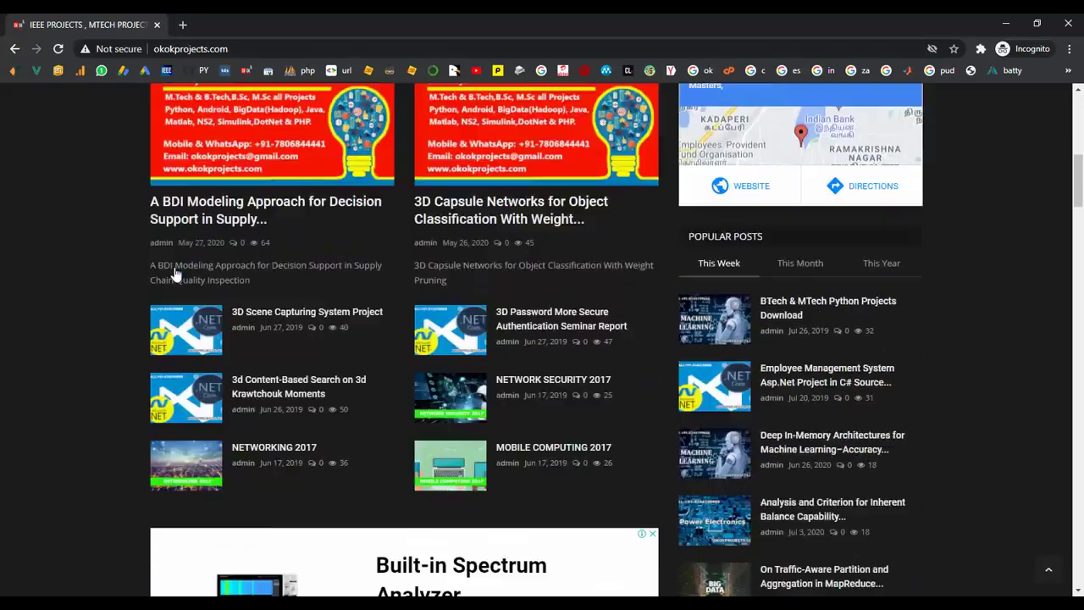
{"action": "scroll", "coordinate": [175, 274], "scroll_direction": "up", "scroll_amount": 9}
{"action": "mouse_move", "coordinate": [630, 219]}
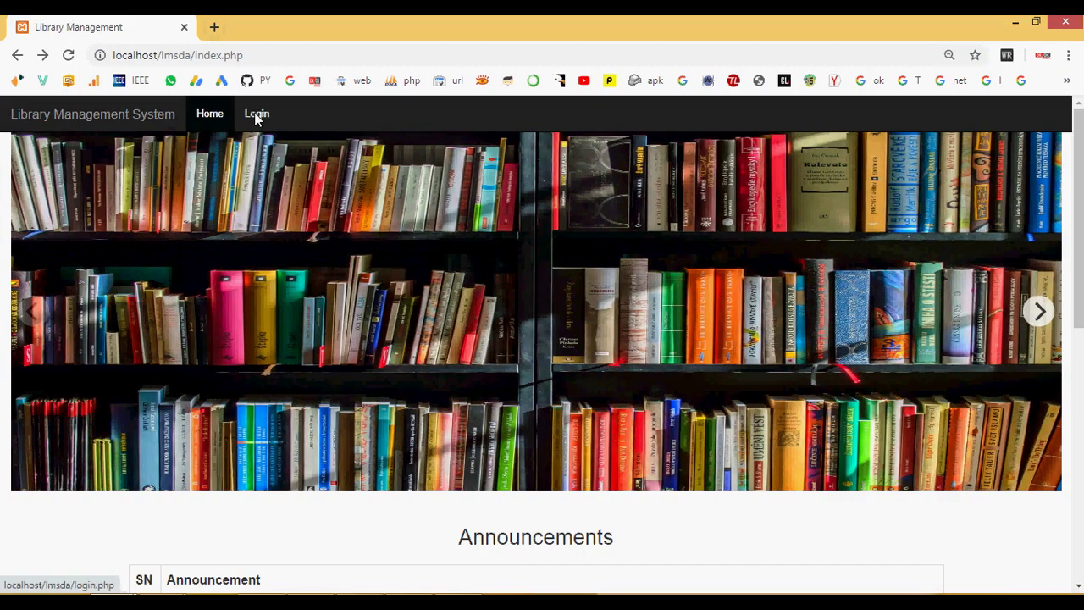
Step: Log in to the Library Management System with the admin username and password
{"action": "left_click", "coordinate": [256, 114]}
{"action": "left_click", "coordinate": [443, 222]}
{"action": "type", "text": "admin"}
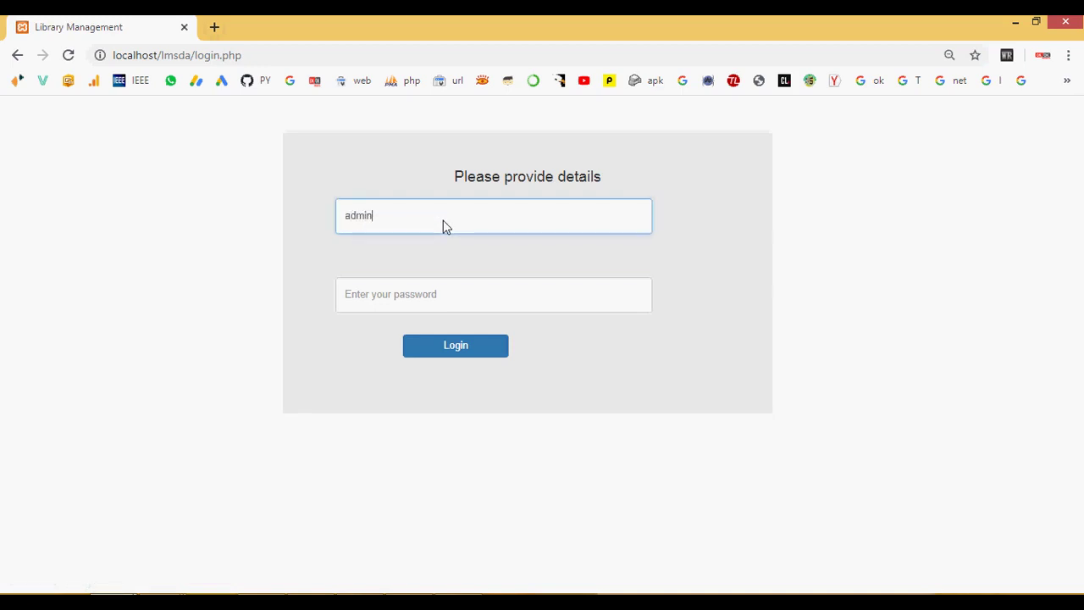
{"action": "key", "text": "Tab"}
{"action": "type", "text": "admin"}
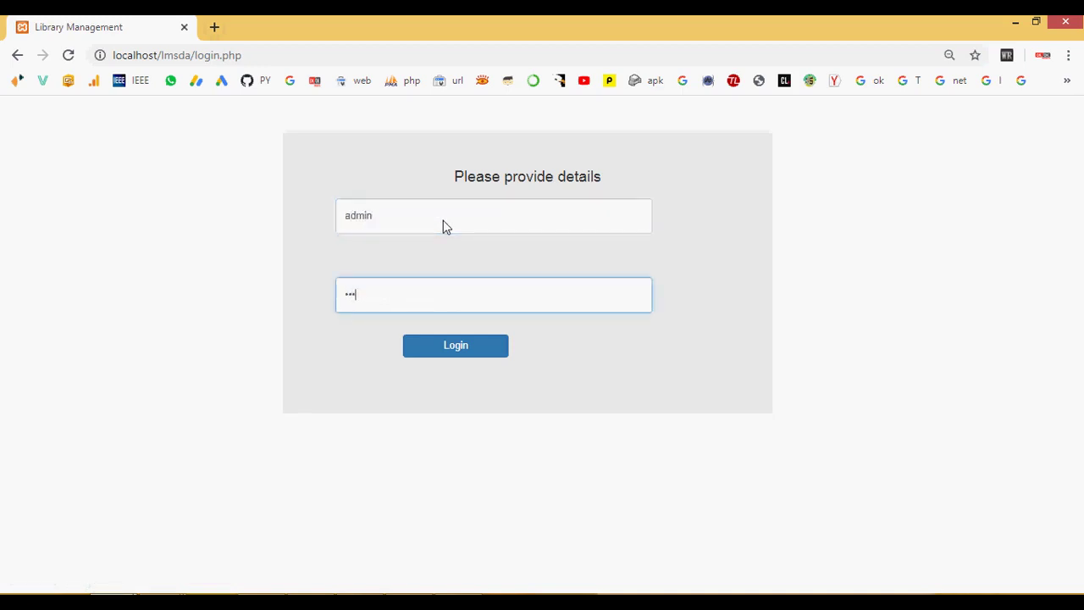
{"action": "left_click", "coordinate": [452, 346]}
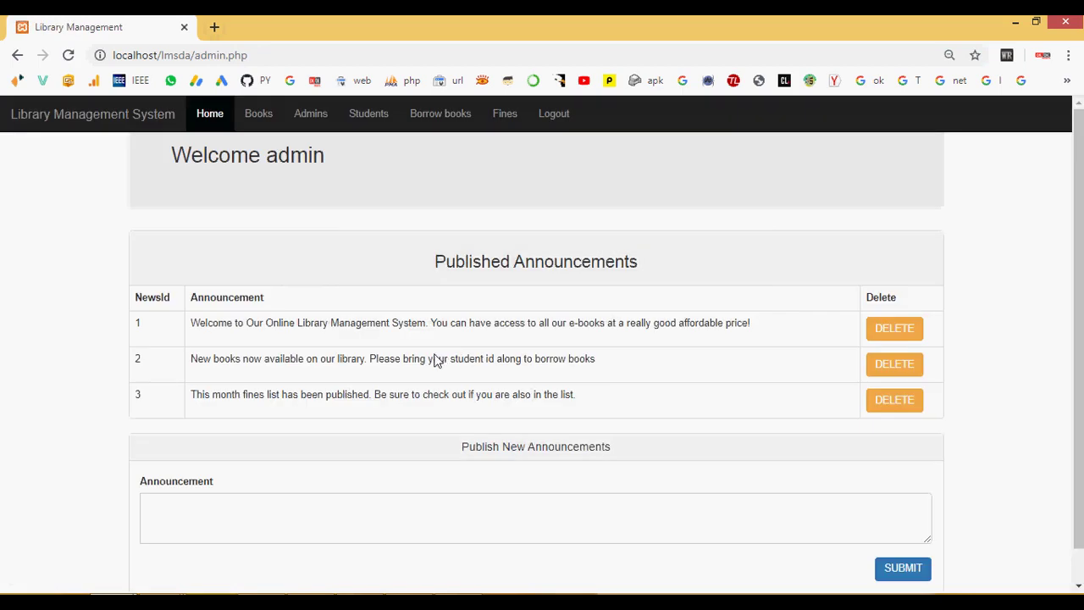
{"action": "scroll", "coordinate": [435, 358], "scroll_direction": "down", "scroll_amount": 1}
{"action": "scroll", "coordinate": [467, 359], "scroll_direction": "up", "scroll_amount": 1}
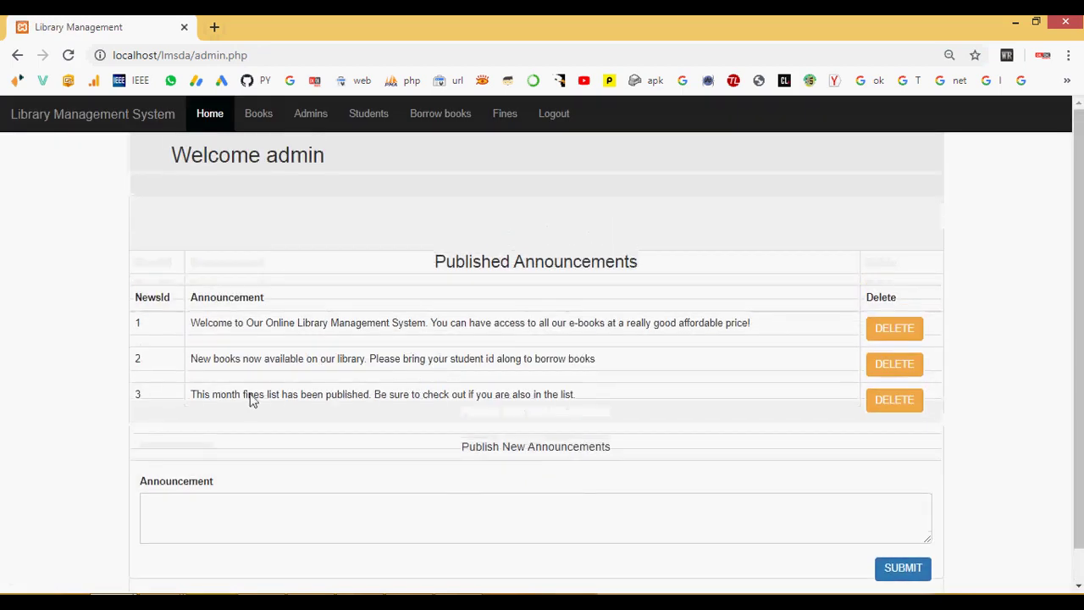
Step: Publish the announcement 'Kindly submit the borrow books without fine.' and check it appears
{"action": "left_click", "coordinate": [441, 528]}
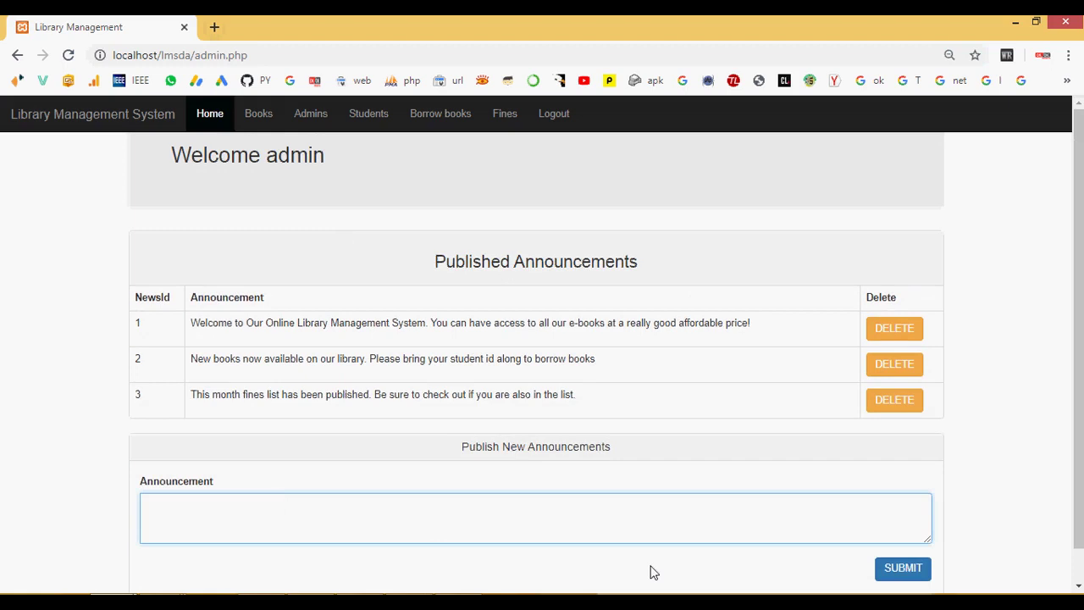
{"action": "type", "text": "Kindly submit the borrow"}
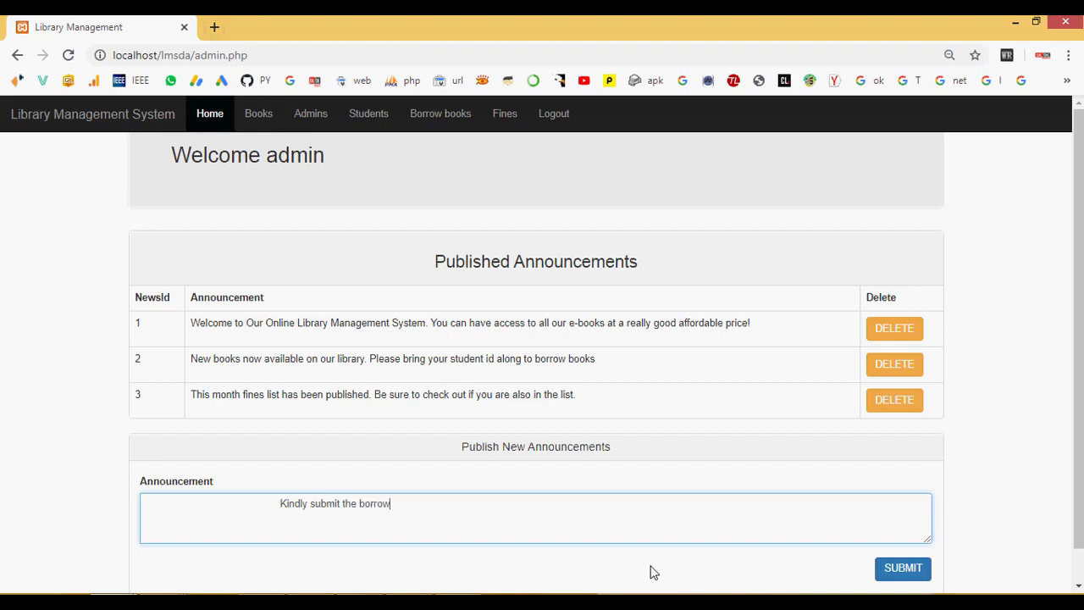
{"action": "type", "text": " books without fine."}
{"action": "left_click", "coordinate": [915, 571]}
{"action": "scroll", "coordinate": [521, 377], "scroll_direction": "down", "scroll_amount": 3}
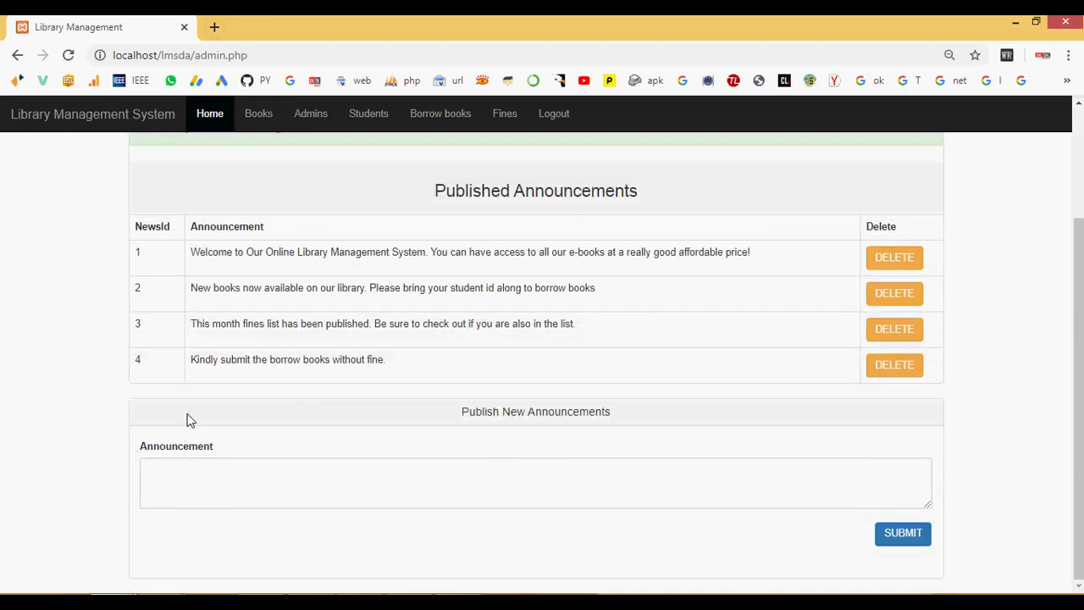
{"action": "left_click_drag", "start_coordinate": [188, 365], "coordinate": [500, 373]}
{"action": "scroll", "coordinate": [514, 372], "scroll_direction": "up", "scroll_amount": 2}
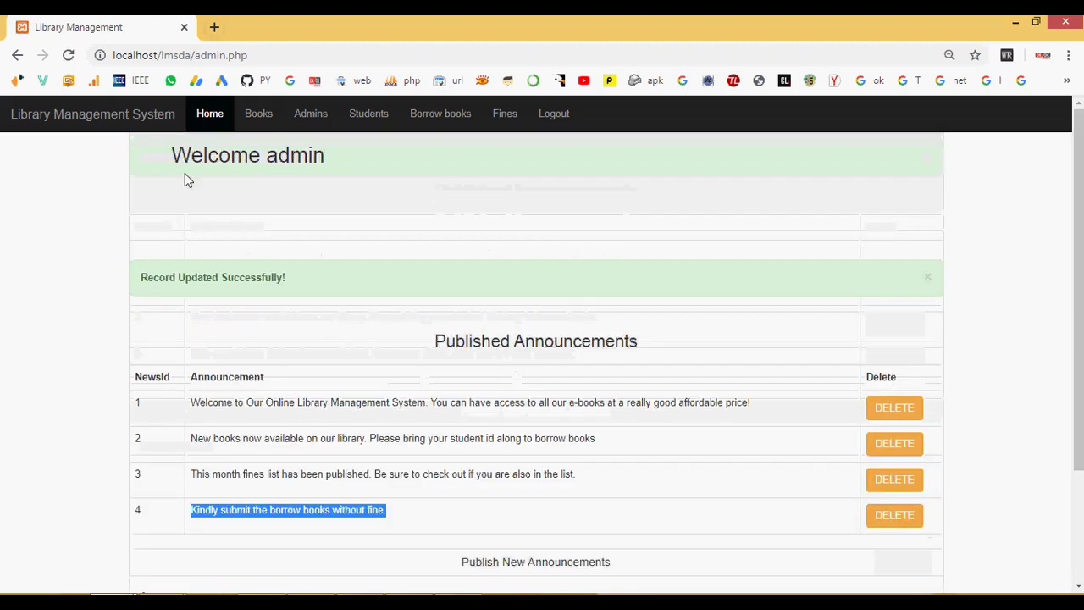
{"action": "left_click", "coordinate": [262, 120]}
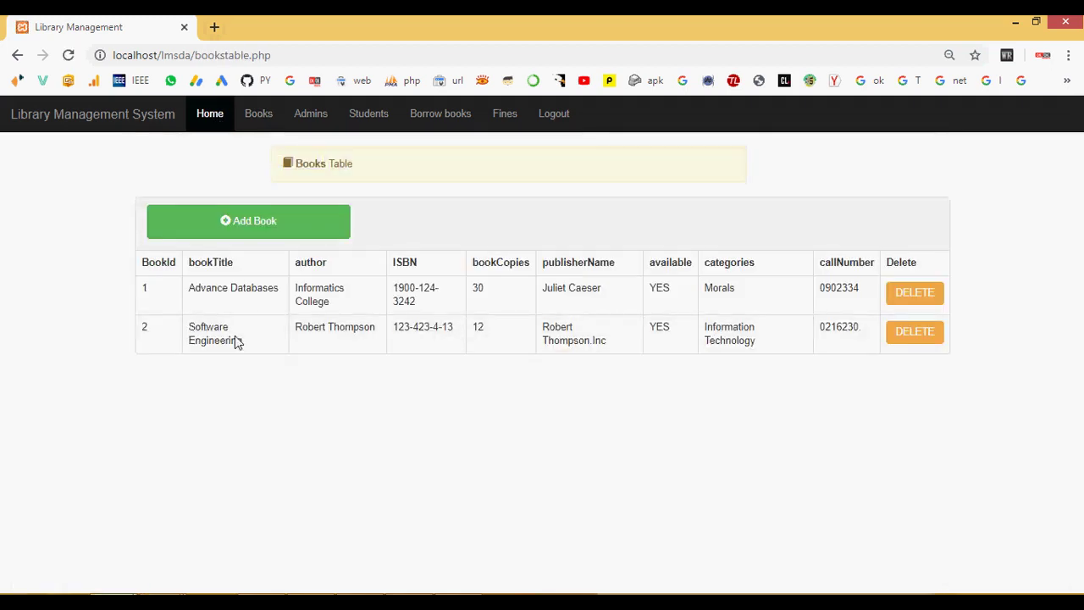
Step: Start a new book titled 'Software Engineering System', fixing the misspelled word via spelling suggestions
{"action": "left_click", "coordinate": [248, 222]}
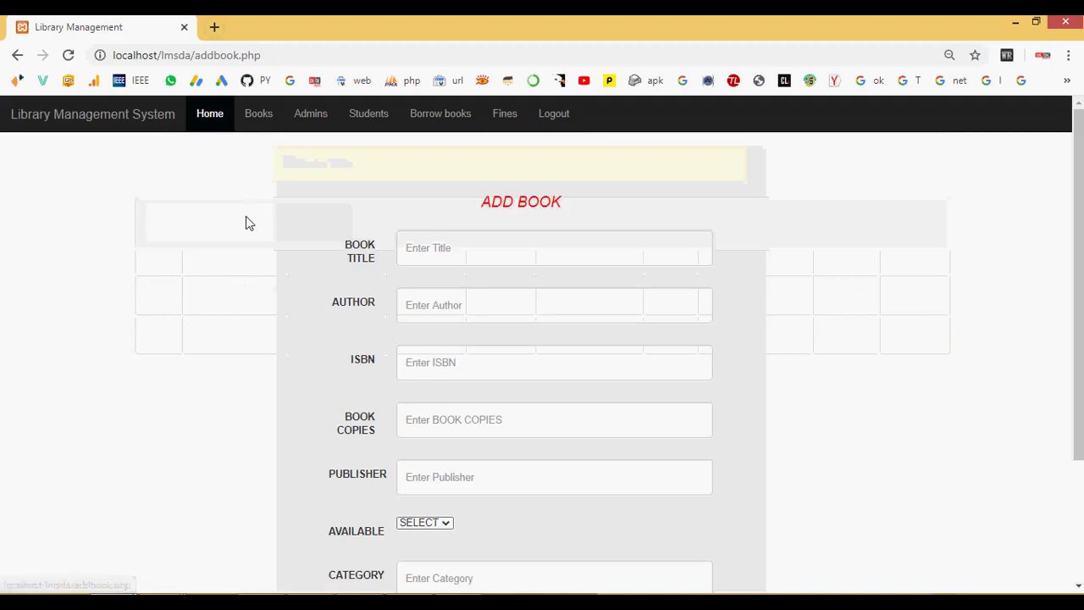
{"action": "left_click", "coordinate": [469, 249]}
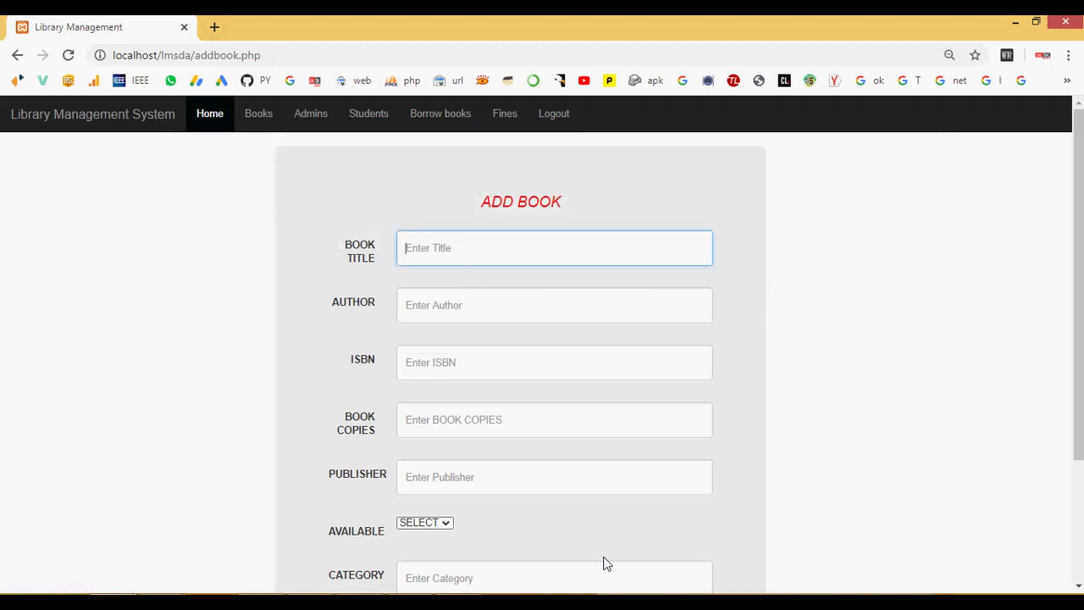
{"action": "type", "text": "Software Enginerring S"}
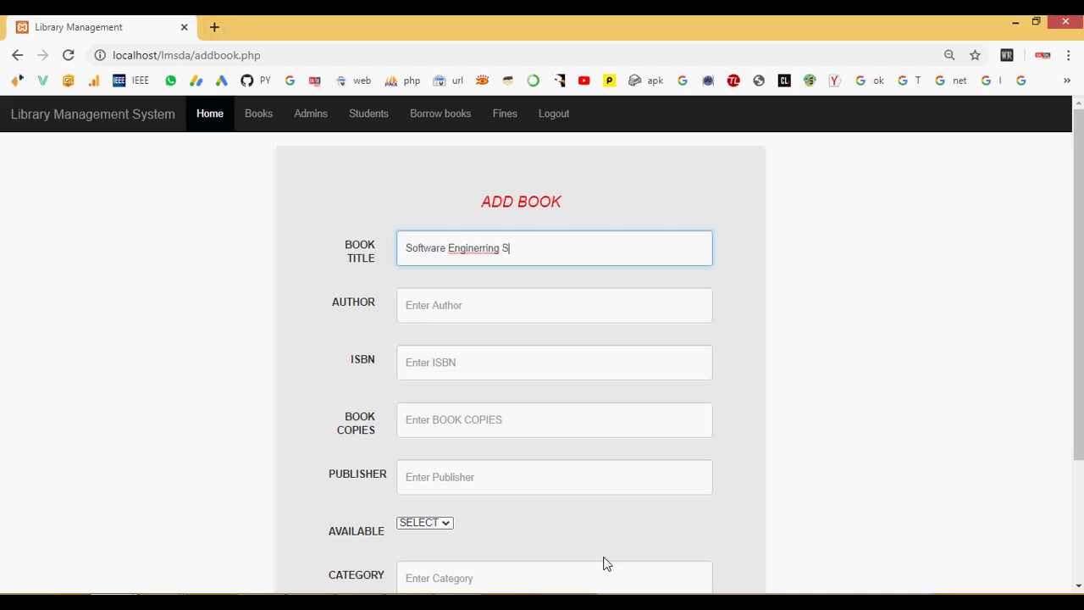
{"action": "type", "text": "ystem"}
{"action": "right_click", "coordinate": [479, 250]}
{"action": "left_click", "coordinate": [508, 259]}
Step: Enter the author, ISBN 1234, 120 copies, and begin typing the publisher
{"action": "left_click", "coordinate": [444, 303]}
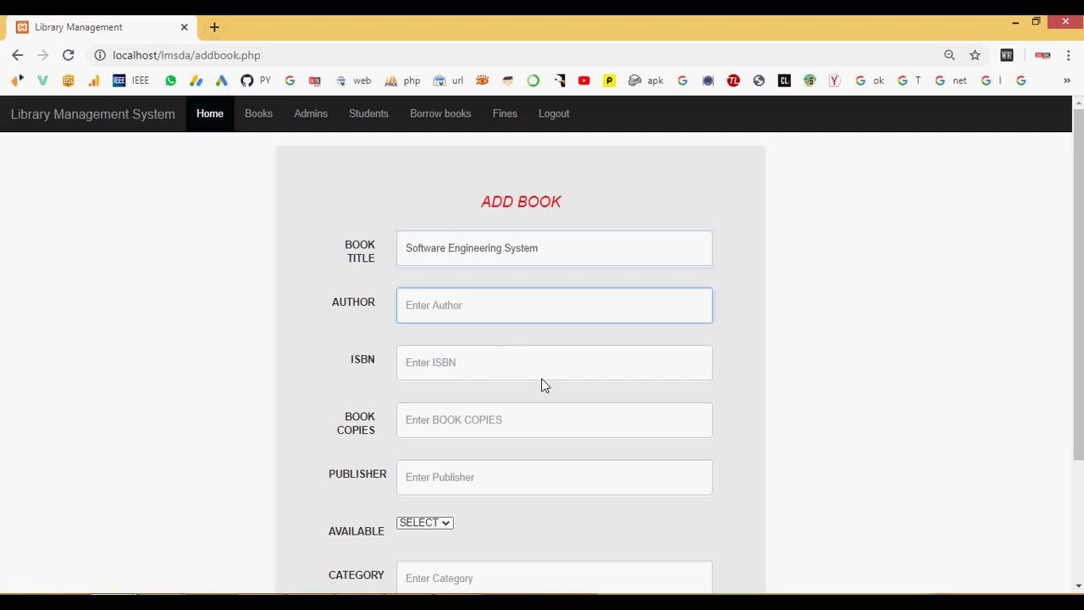
{"action": "type", "text": "Edword"}
{"action": "left_click", "coordinate": [527, 369]}
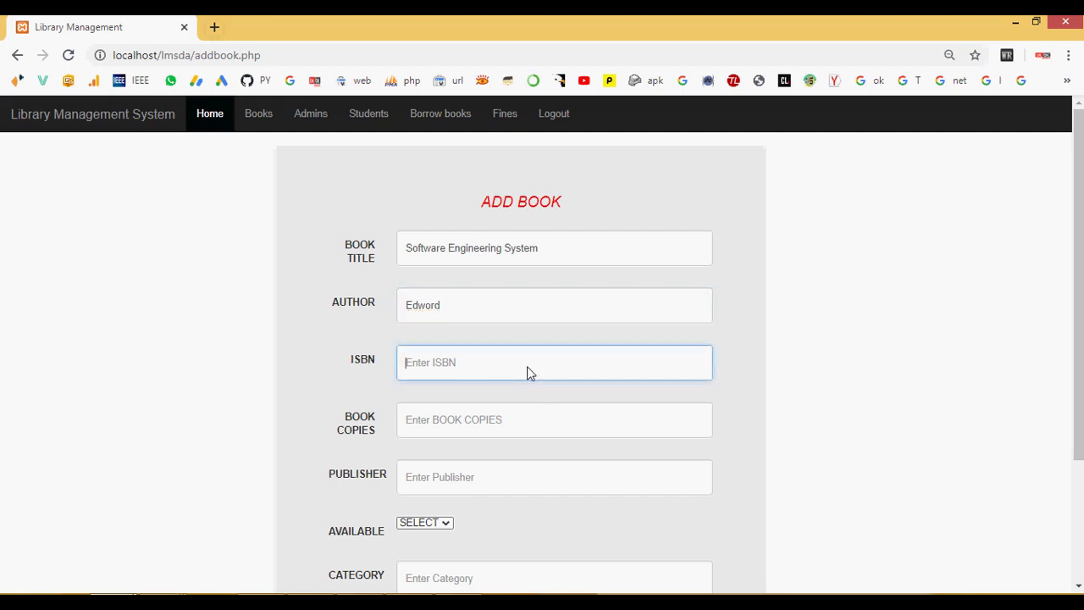
{"action": "type", "text": "1234"}
{"action": "left_click", "coordinate": [492, 421]}
{"action": "type", "text": "1"}
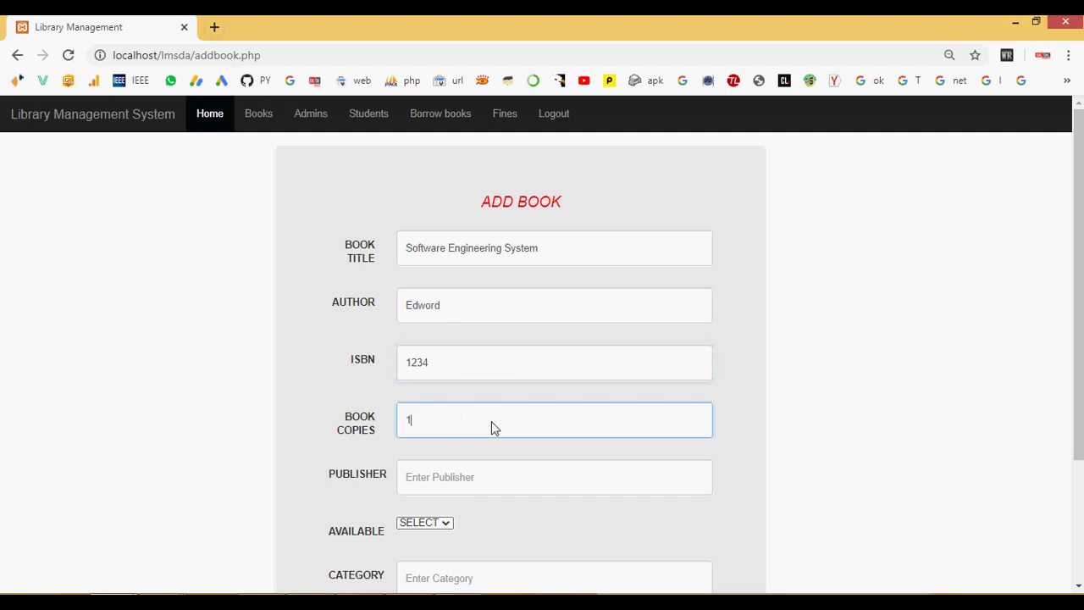
{"action": "type", "text": "20"}
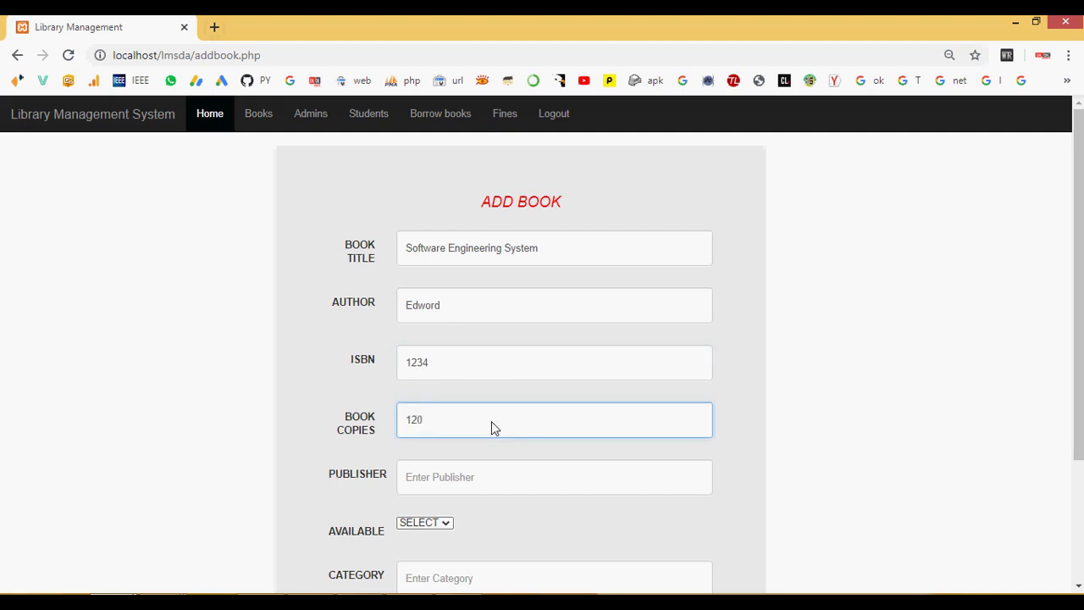
{"action": "left_click", "coordinate": [452, 485]}
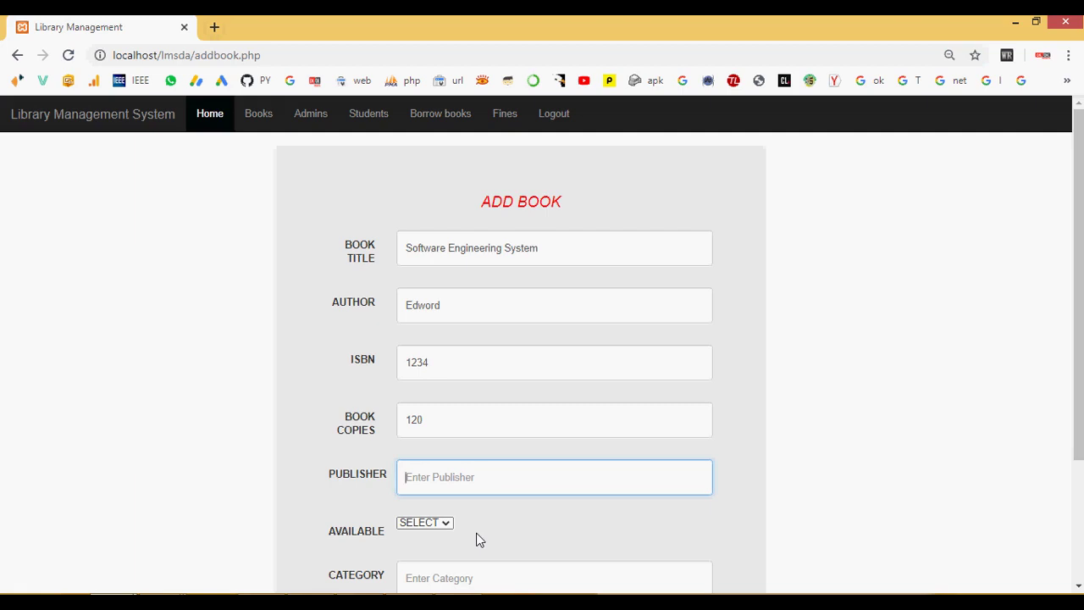
{"action": "type", "text": "J"}
{"action": "type", "text": "oen"}
{"action": "key", "text": "BackSpace"}
{"action": "key", "text": "BackSpace"}
Step: Finish the publisher, mark the book available (YES), and set category 'Computer Science'
{"action": "type", "text": "hon"}
{"action": "scroll", "coordinate": [475, 525], "scroll_direction": "down", "scroll_amount": 2}
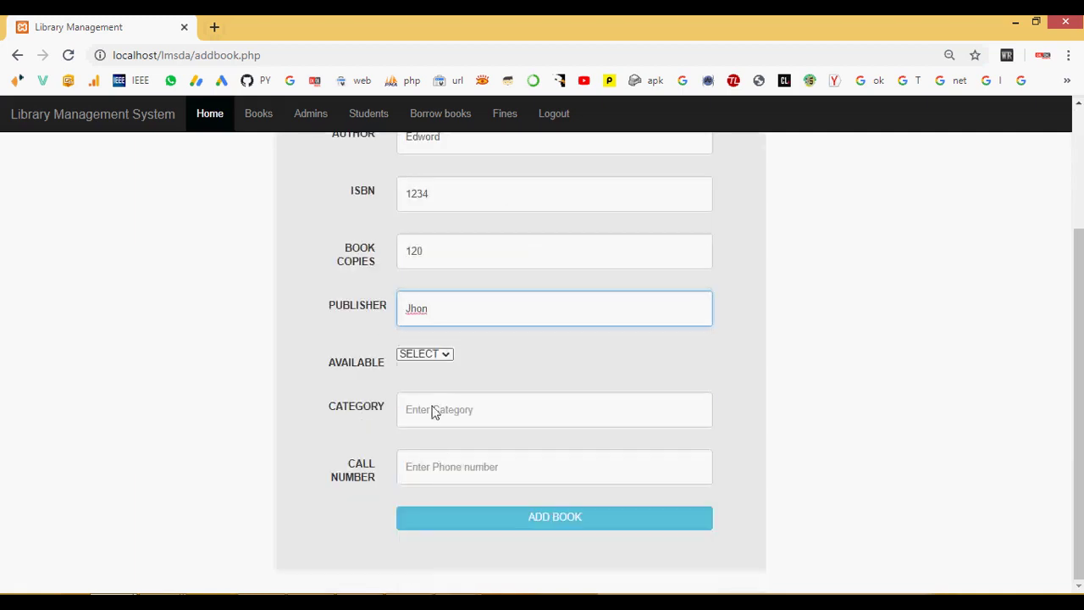
{"action": "left_click", "coordinate": [428, 354]}
{"action": "left_click", "coordinate": [424, 380]}
{"action": "left_click", "coordinate": [430, 410]}
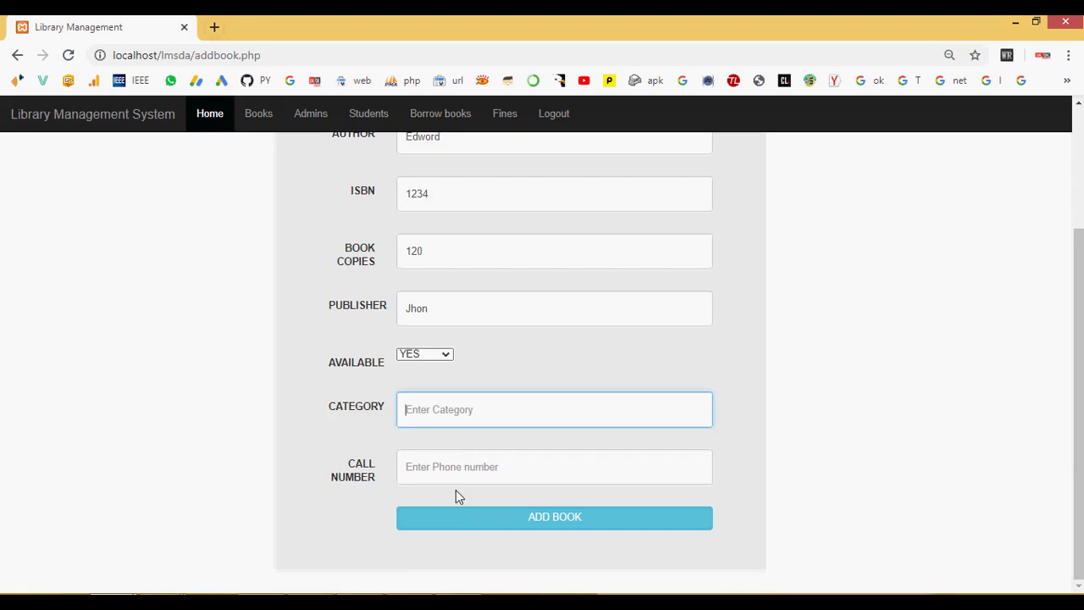
{"action": "type", "text": "Computer"}
{"action": "type", "text": "rScien"}
{"action": "type", "text": "t"}
{"action": "type", "text": "ce"}
{"action": "left_click", "coordinate": [451, 410]}
{"action": "left_click", "coordinate": [519, 422]}
Step: Enter the book's call number, add the book, and dismiss the confirmation
{"action": "left_click", "coordinate": [480, 473]}
{"action": "type", "text": "78"}
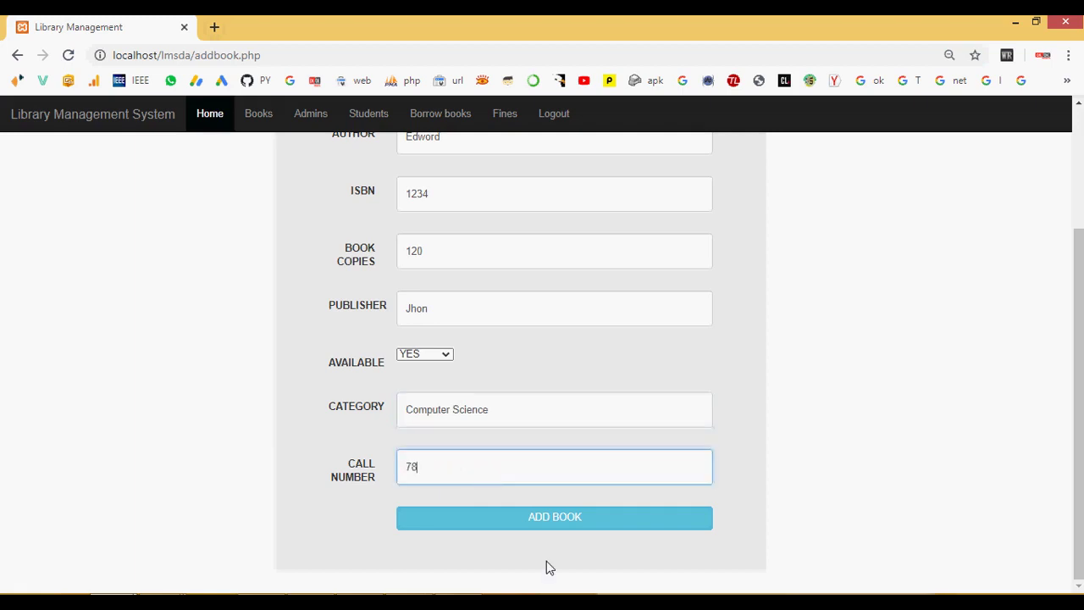
{"action": "type", "text": "06844441"}
{"action": "left_click", "coordinate": [554, 517]}
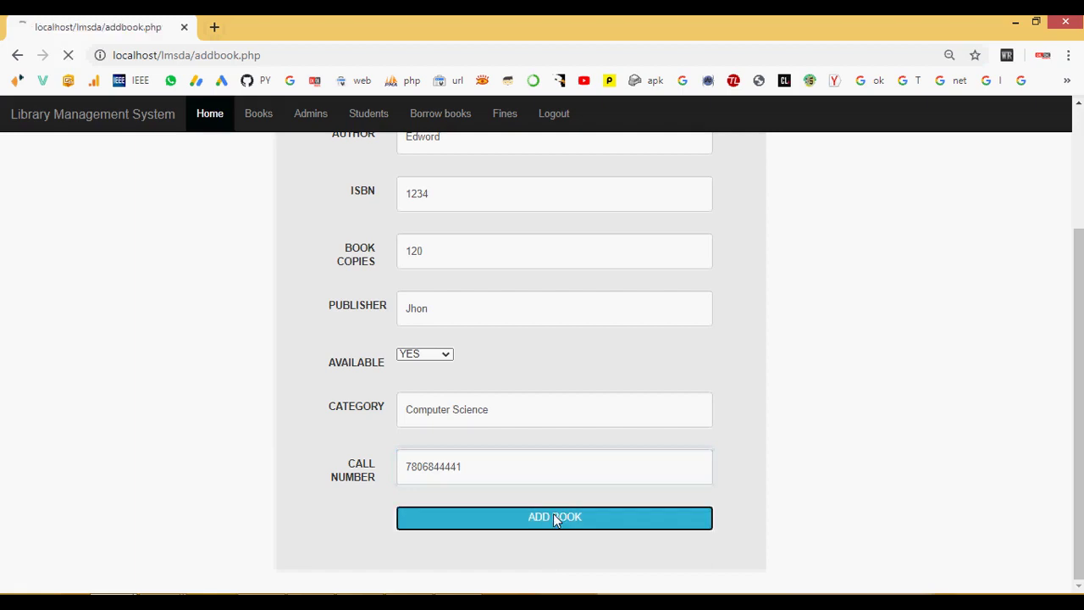
{"action": "left_click", "coordinate": [675, 144]}
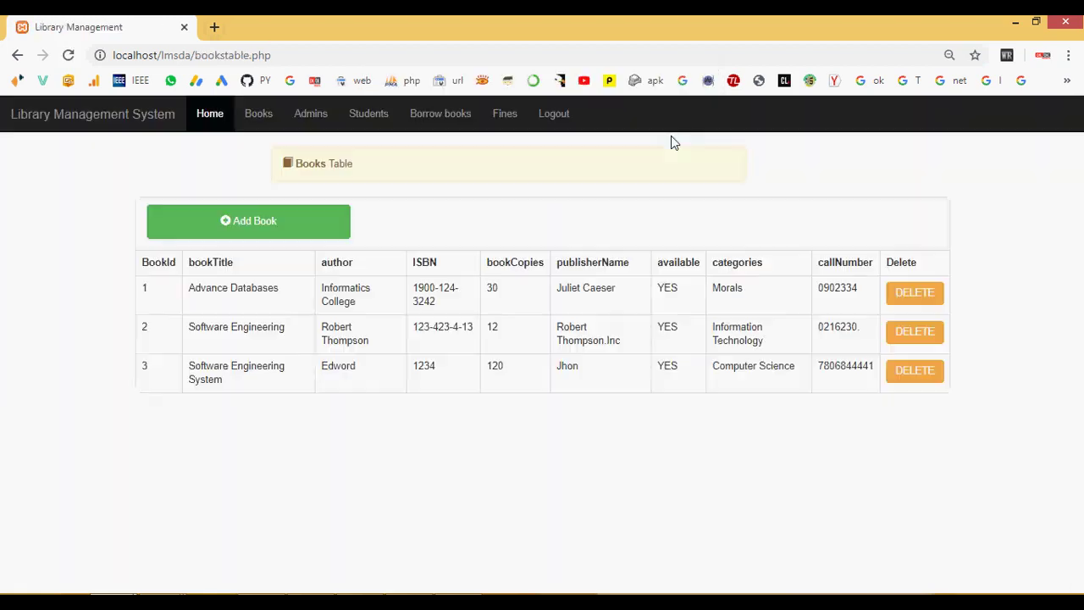
Step: Highlight the new book's row, then view the admin Users List and Student Table
{"action": "left_click_drag", "start_coordinate": [207, 368], "coordinate": [756, 423]}
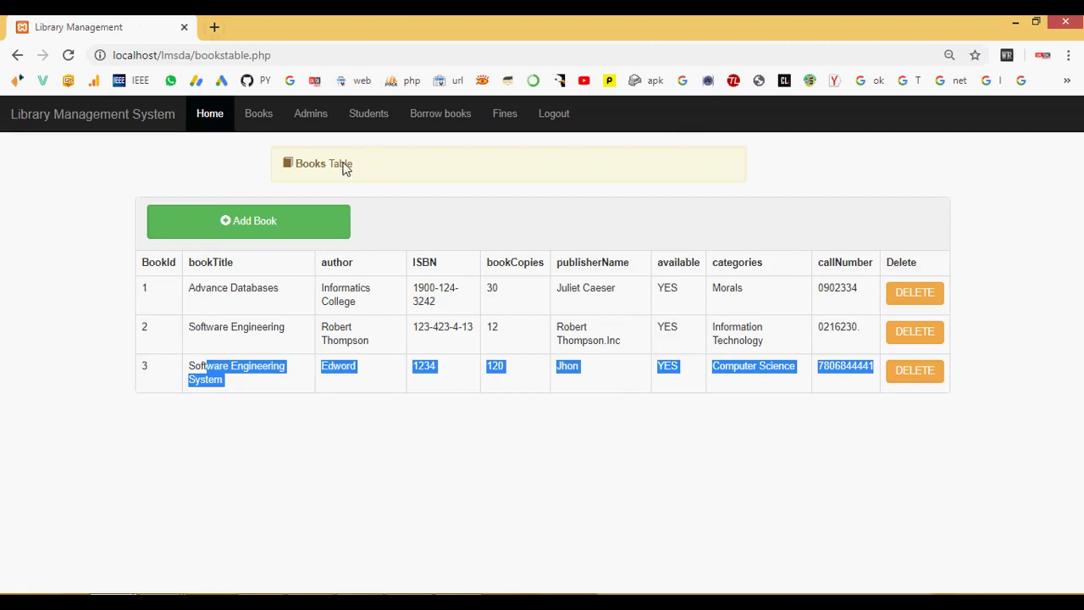
{"action": "left_click", "coordinate": [315, 117]}
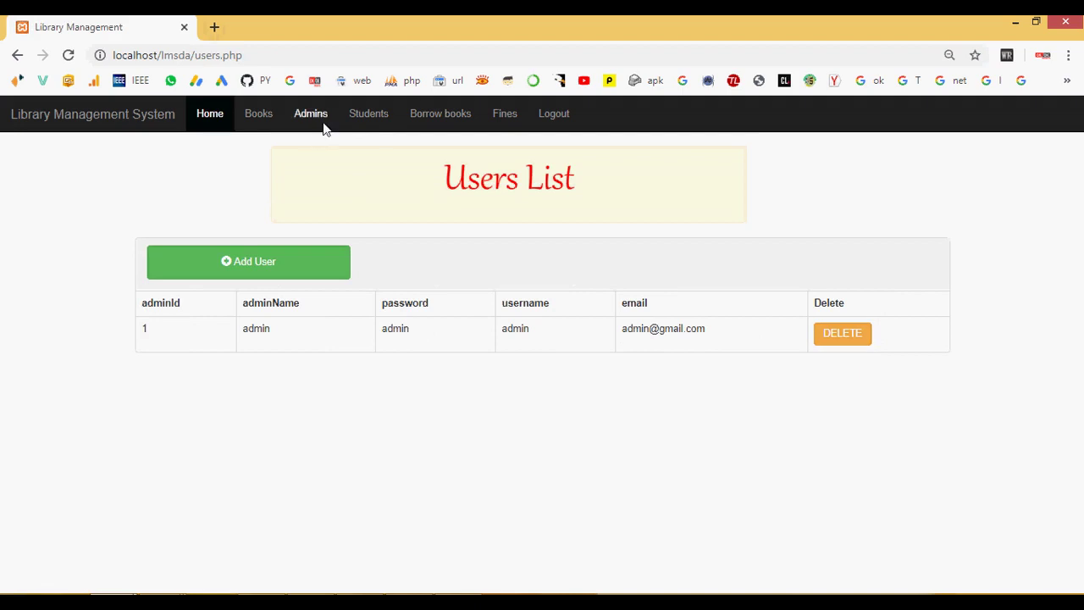
{"action": "left_click", "coordinate": [373, 116]}
Step: In the Add Student form, enter the student's full name, matric number and department Computer Science
{"action": "left_click", "coordinate": [150, 234]}
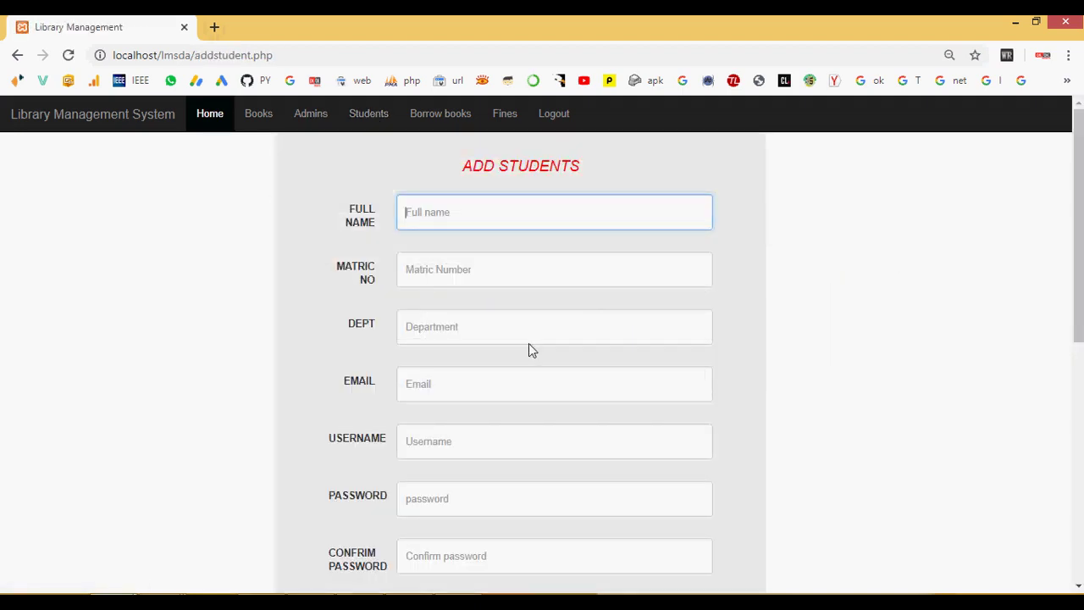
{"action": "type", "text": "nithiys"}
{"action": "key", "text": "BackSpace"}
{"action": "type", "text": "a"}
{"action": "key", "text": "Tab"}
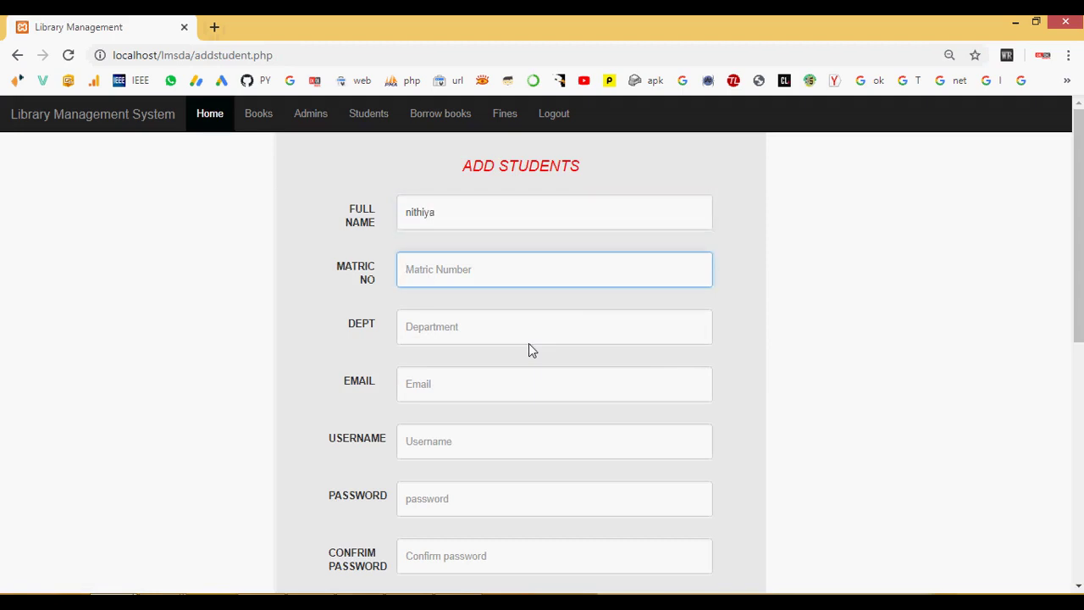
{"action": "type", "text": "123"}
{"action": "key", "text": "Tab"}
{"action": "type", "text": "Compu"}
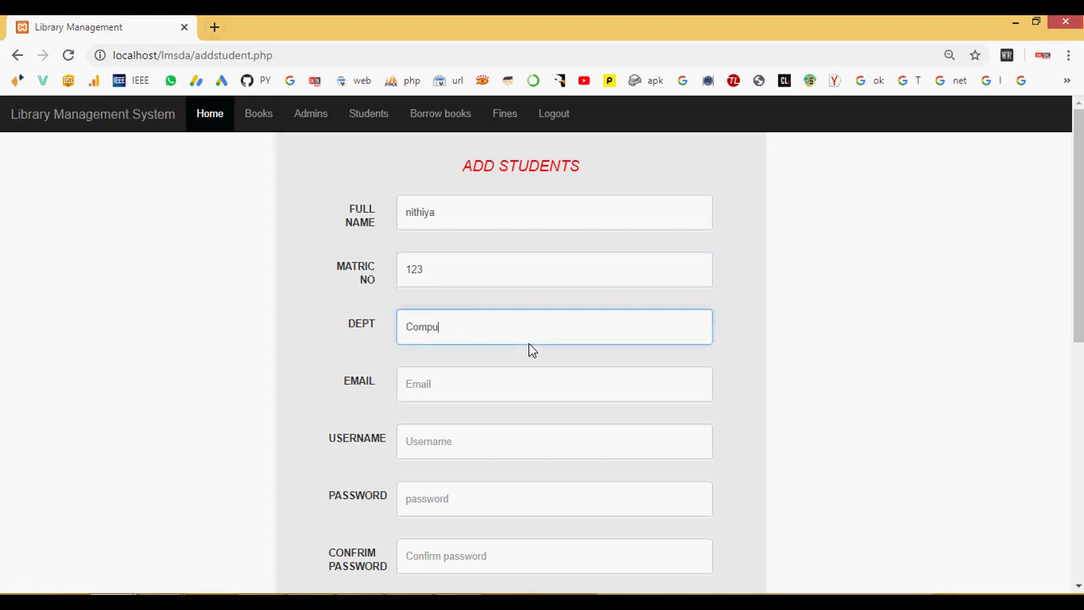
{"action": "type", "text": "ter S"}
{"action": "key", "text": "BackSpace"}
{"action": "type", "text": "C"}
{"action": "key", "text": "BackSpace"}
{"action": "type", "text": "Science"}
Step: Fill in the student's e-mail, username, password, password confirmation and phone number
{"action": "left_click", "coordinate": [489, 390]}
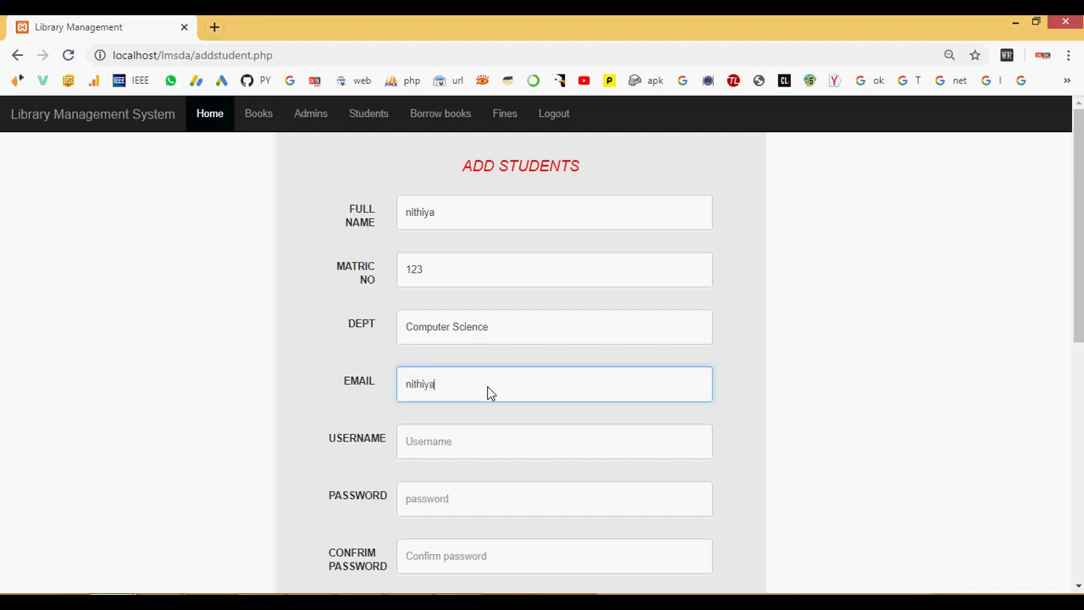
{"action": "key", "text": "Tab"}
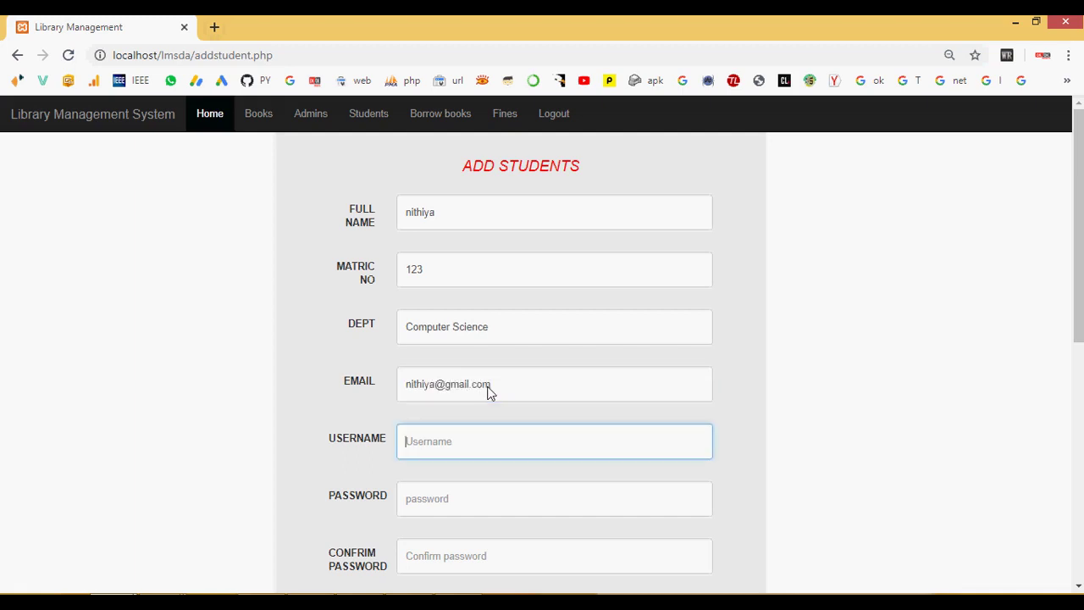
{"action": "key", "text": "Tab"}
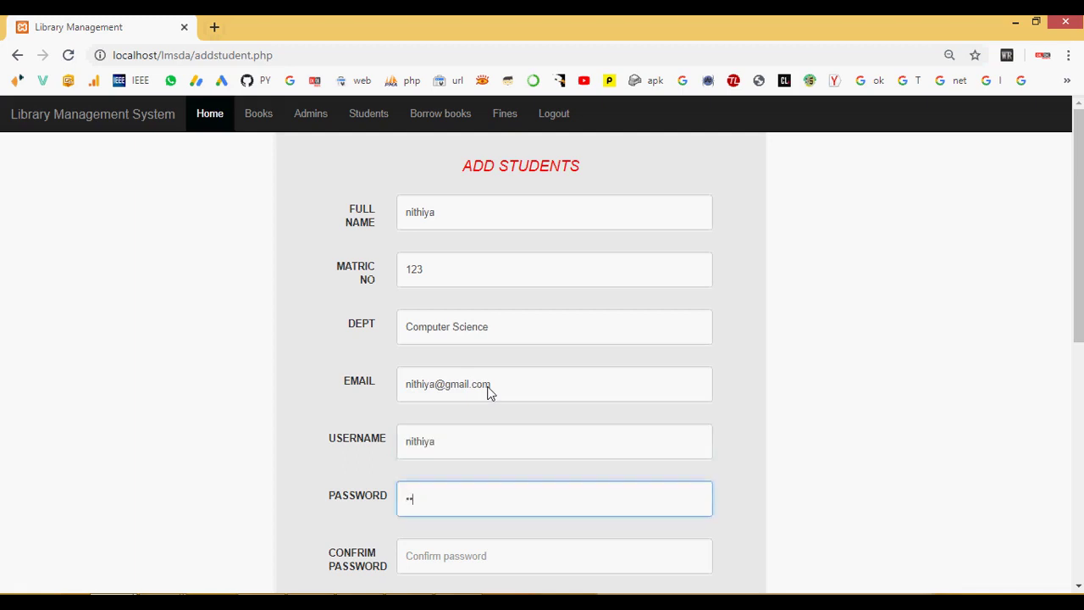
{"action": "key", "text": "Tab"}
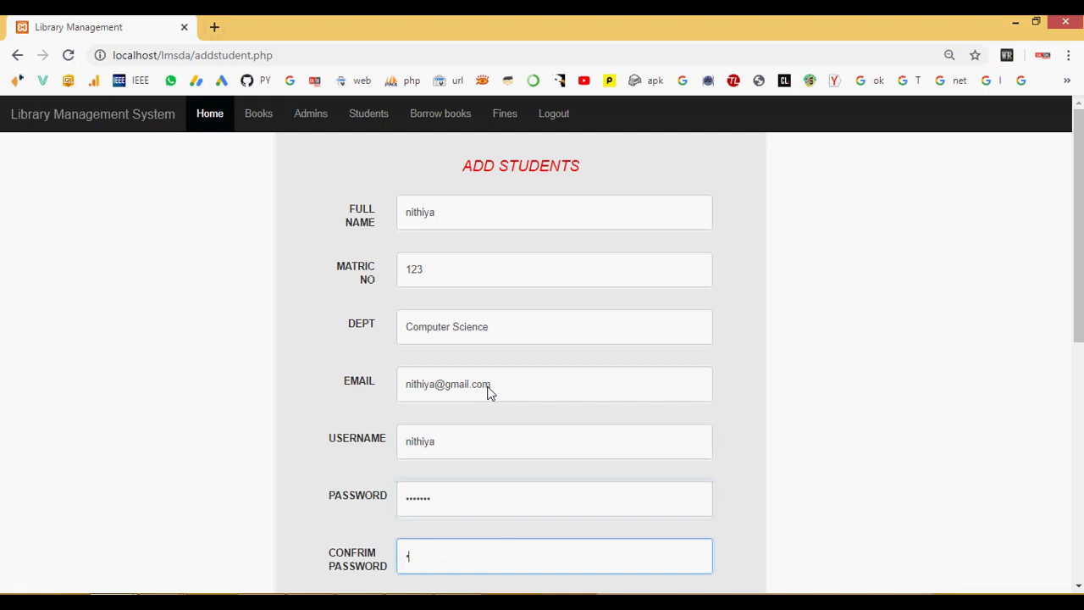
{"action": "key", "text": "Tab"}
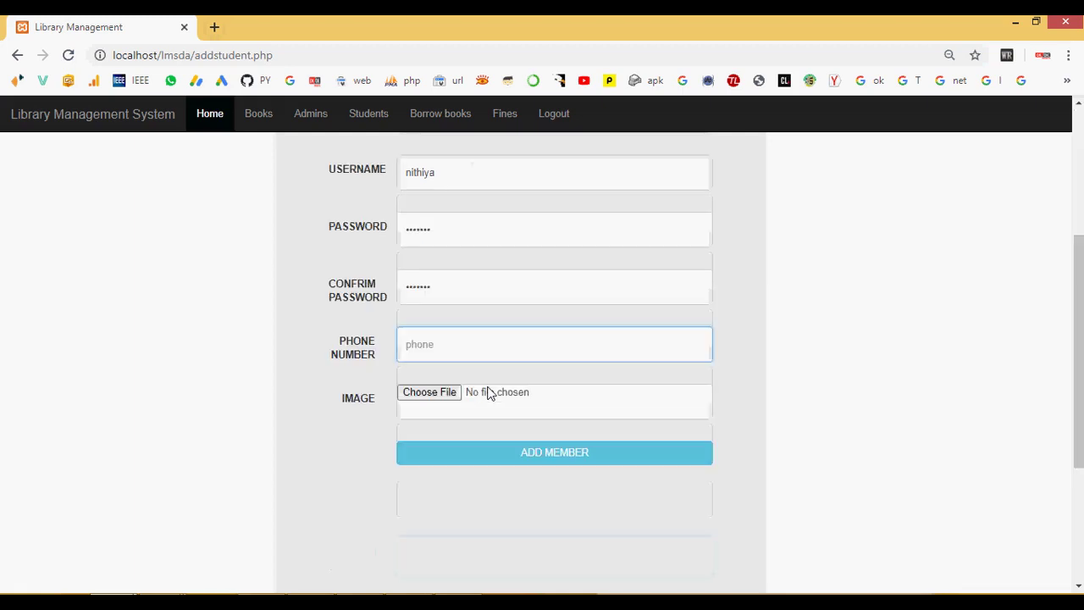
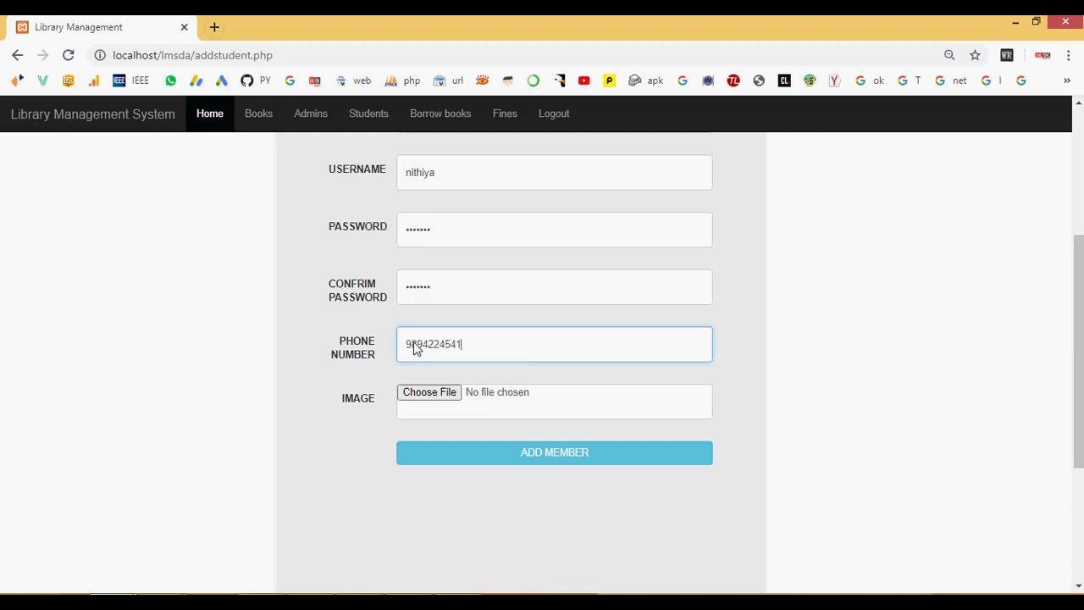
{"action": "left_click", "coordinate": [439, 393]}
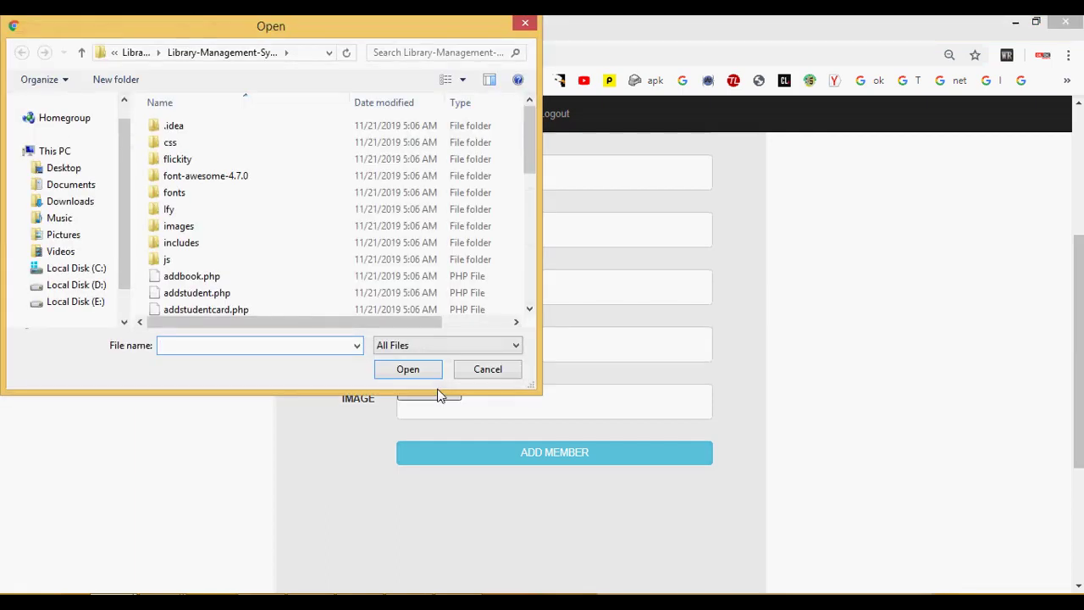
Step: Browse the Open dialog to C: > xampp > htdocs > lmsda > images
{"action": "scroll", "coordinate": [104, 199], "scroll_direction": "down", "scroll_amount": 2}
{"action": "left_click", "coordinate": [78, 184]}
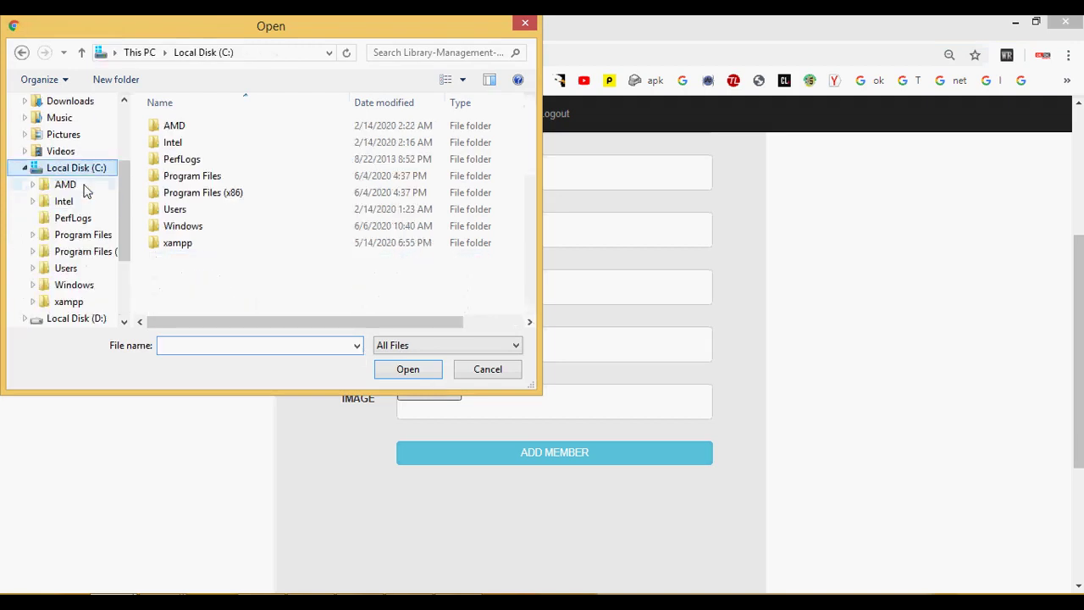
{"action": "double_click", "coordinate": [177, 243]}
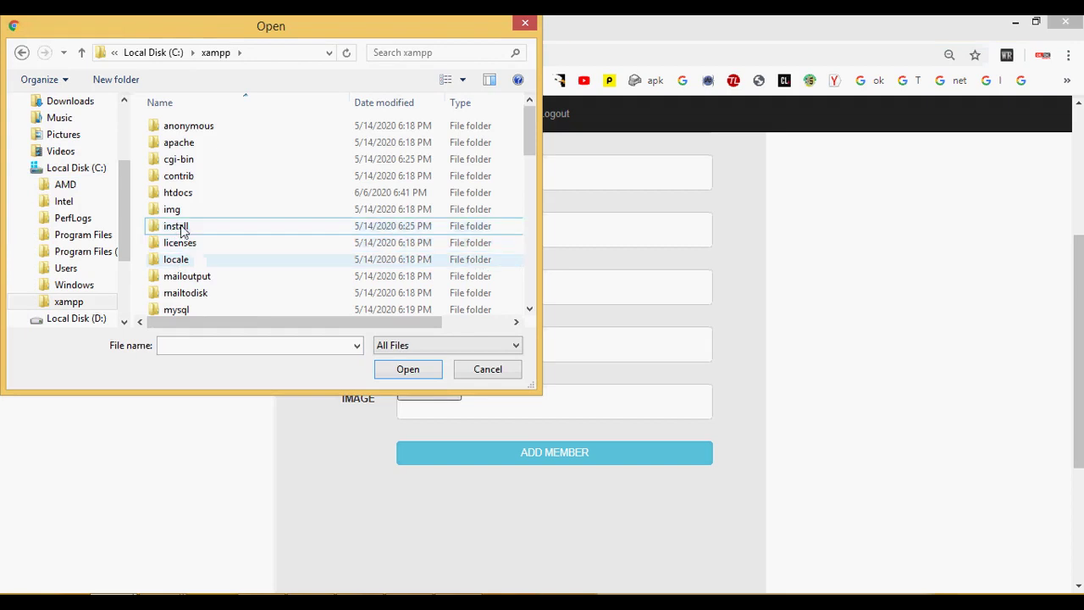
{"action": "double_click", "coordinate": [185, 196]}
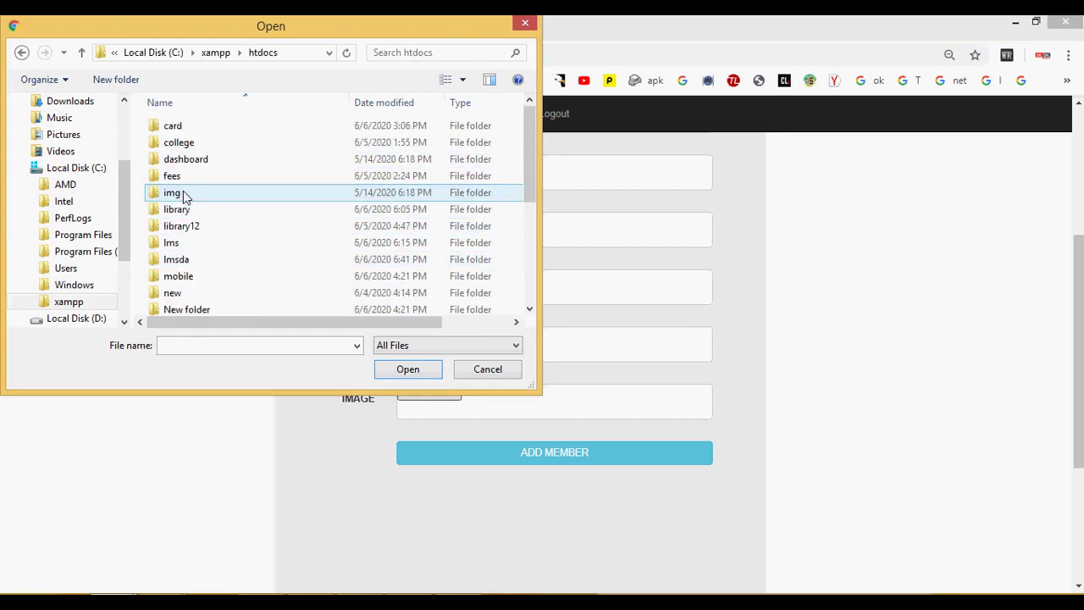
{"action": "double_click", "coordinate": [181, 259]}
{"action": "mouse_move", "coordinate": [260, 27]}
{"action": "left_mouse_down"}
{"action": "mouse_move", "coordinate": [267, 197]}
{"action": "mouse_move", "coordinate": [266, 36]}
{"action": "left_mouse_up"}
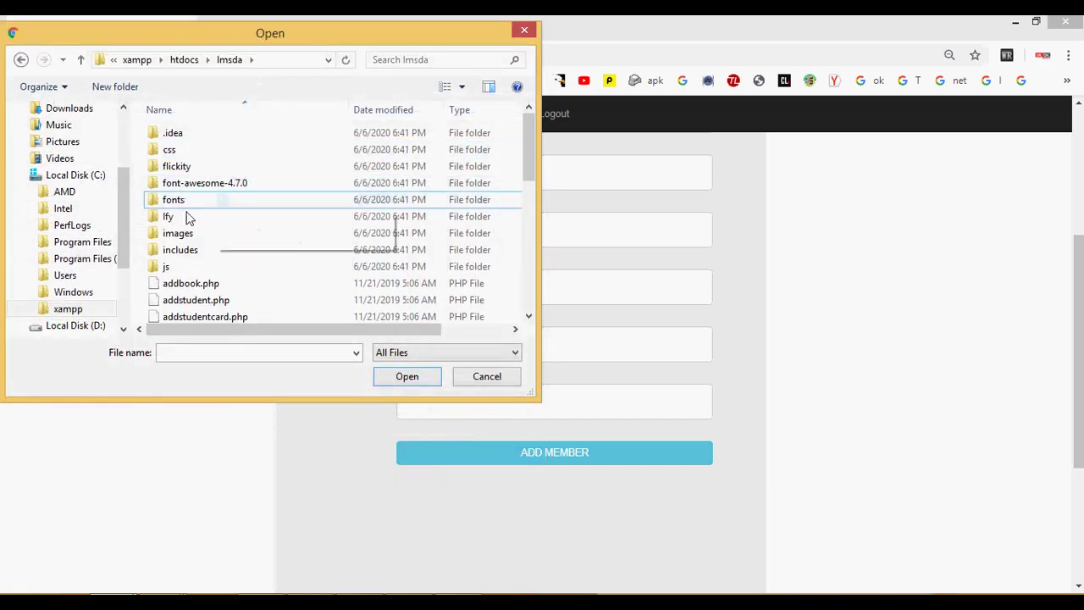
{"action": "double_click", "coordinate": [175, 237]}
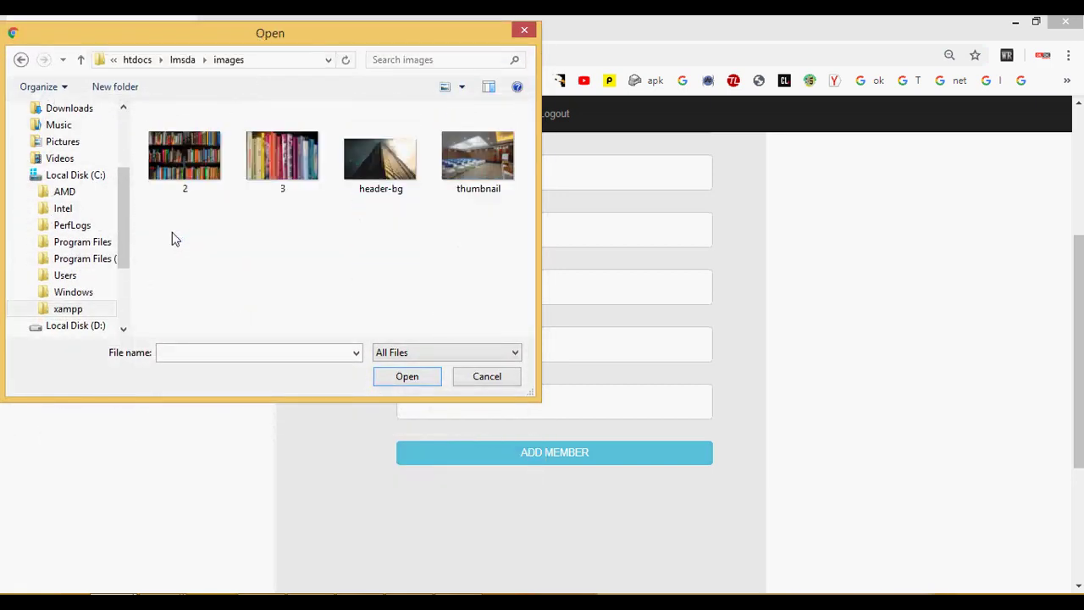
{"action": "left_click", "coordinate": [81, 61]}
{"action": "mouse_move", "coordinate": [178, 233]}
{"action": "left_mouse_down"}
{"action": "mouse_move", "coordinate": [175, 211]}
{"action": "mouse_move", "coordinate": [181, 236]}
{"action": "left_mouse_up"}
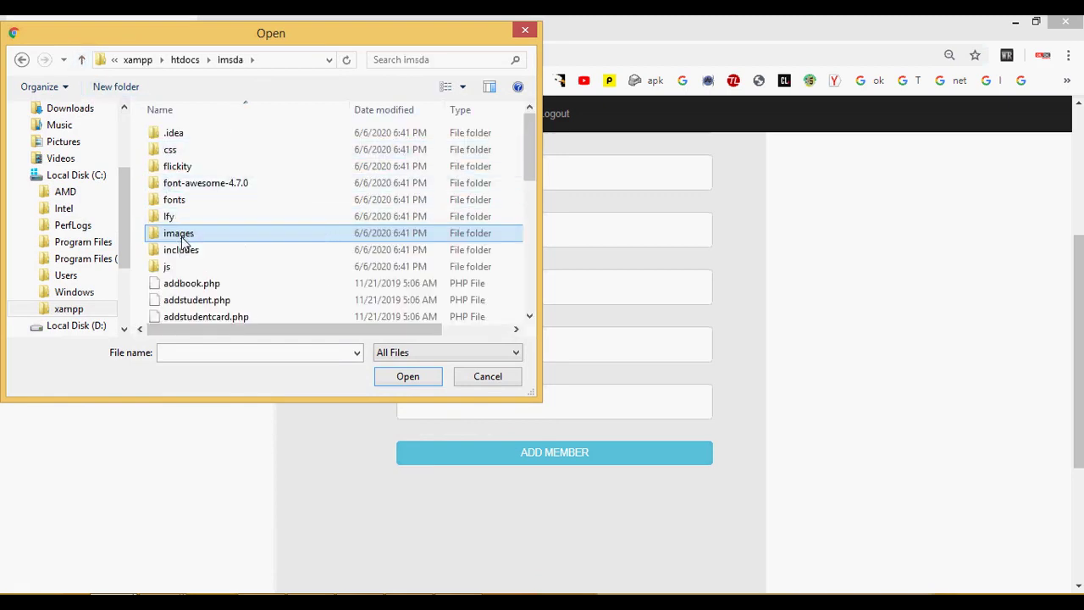
{"action": "double_click", "coordinate": [180, 235]}
Step: Attach thumbnail.jpg as the student's photo and add the student record
{"action": "left_click", "coordinate": [452, 139]}
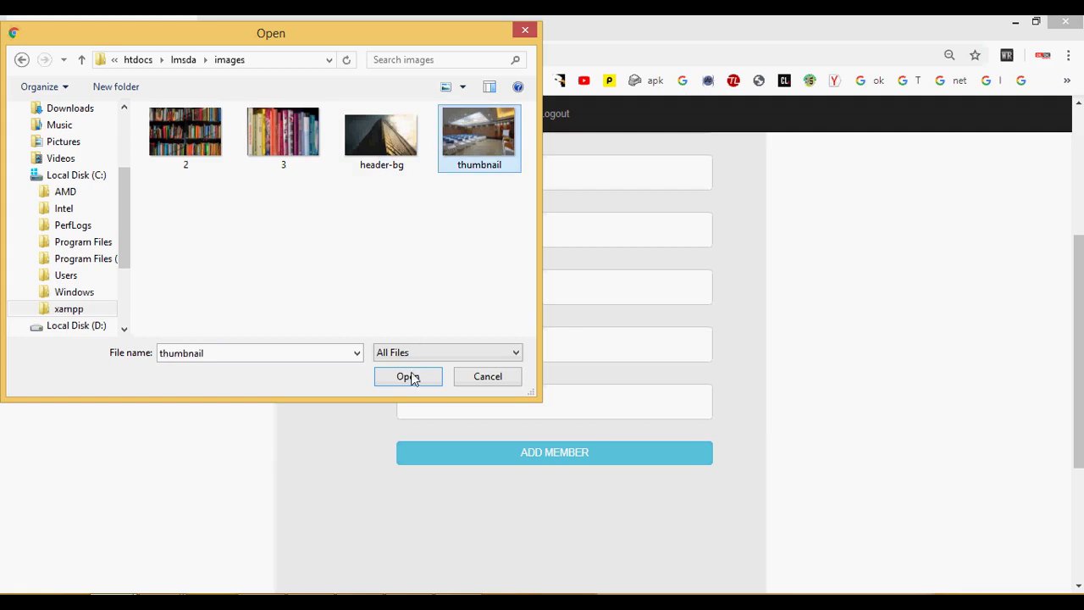
{"action": "left_click", "coordinate": [412, 379]}
{"action": "left_click", "coordinate": [535, 458]}
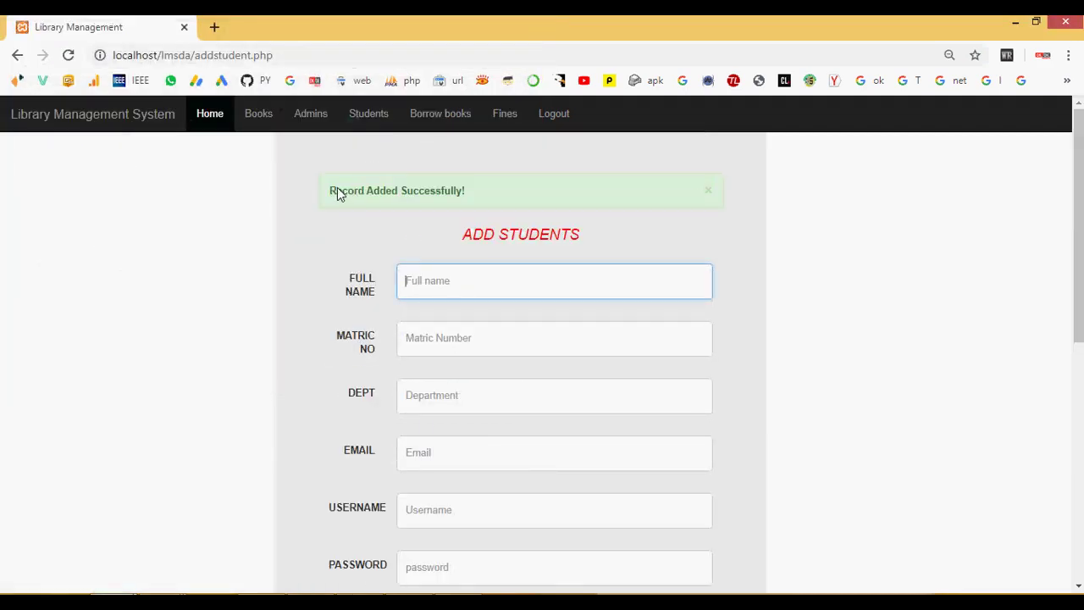
Step: Check the Borrow Books and Fines tables, then log out of the admin account
{"action": "left_click_drag", "start_coordinate": [337, 194], "coordinate": [488, 198]}
{"action": "left_click_drag", "start_coordinate": [461, 235], "coordinate": [603, 251]}
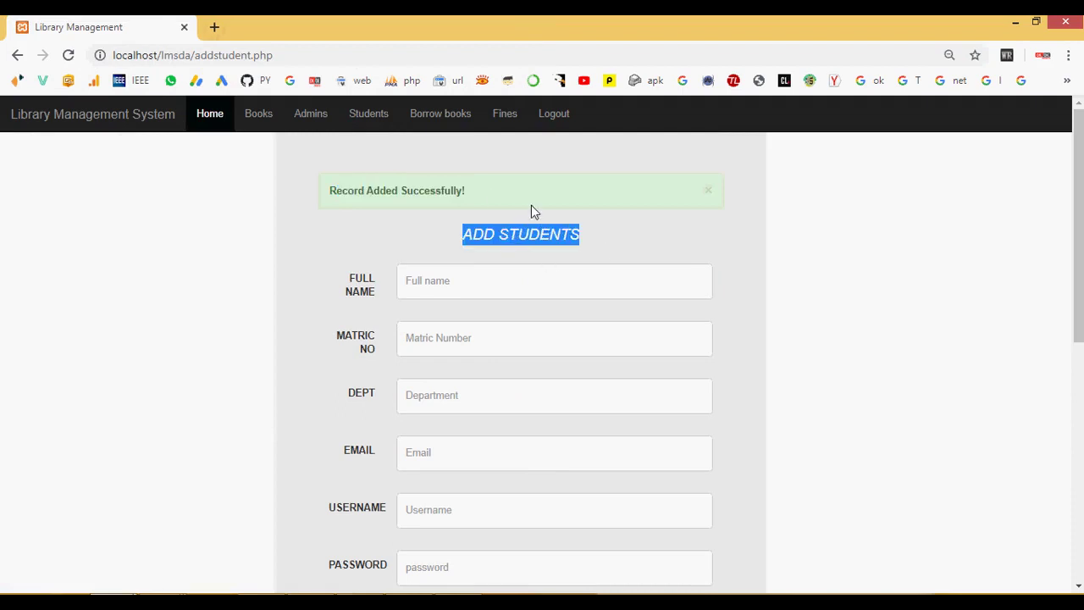
{"action": "left_click", "coordinate": [430, 121]}
{"action": "left_click_drag", "start_coordinate": [262, 258], "coordinate": [726, 273]}
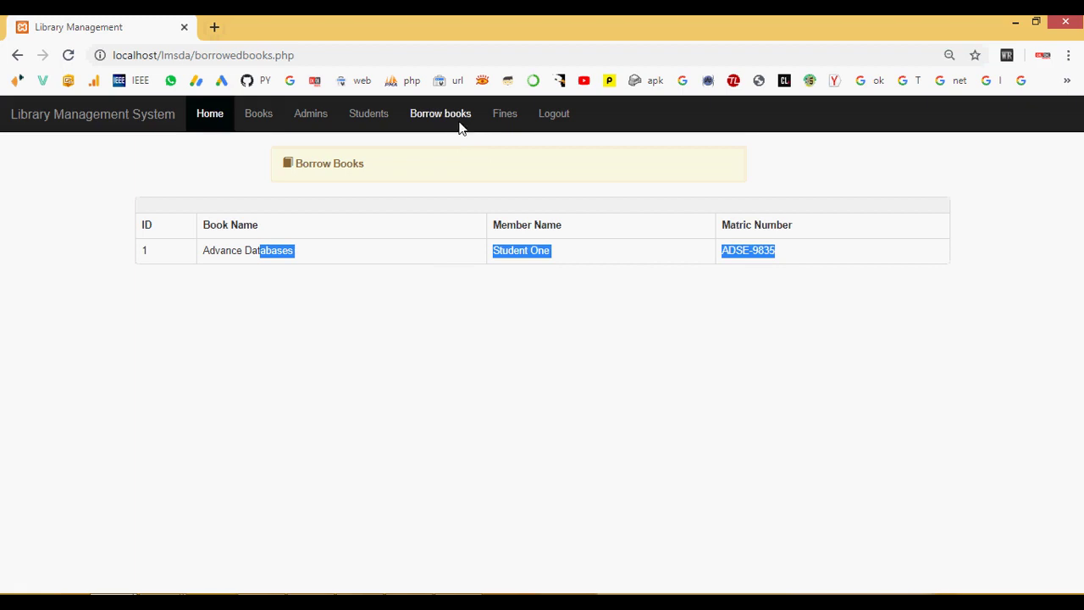
{"action": "left_click", "coordinate": [505, 115]}
{"action": "left_click_drag", "start_coordinate": [237, 294], "coordinate": [736, 356]}
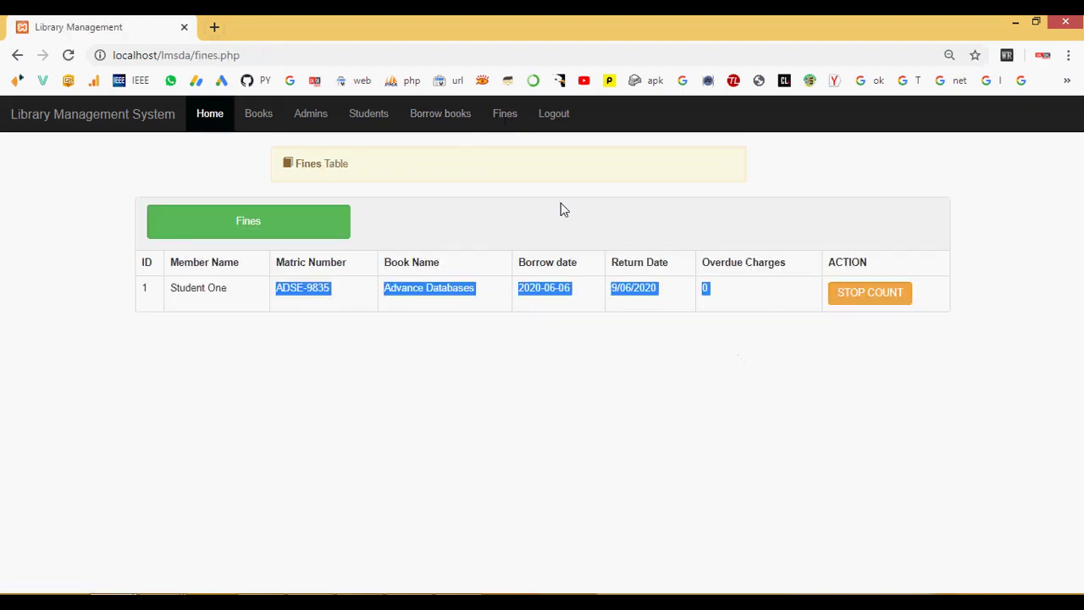
{"action": "left_click", "coordinate": [545, 113]}
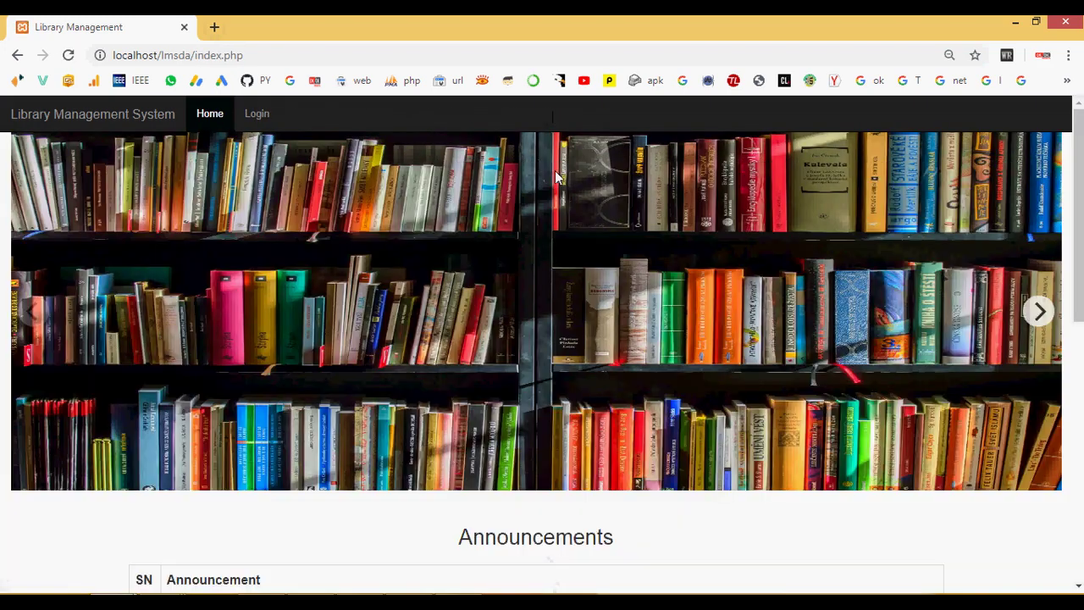
Step: Sign in to the portal with the new student's username and password
{"action": "left_click", "coordinate": [257, 115]}
{"action": "left_click", "coordinate": [506, 218]}
{"action": "type", "text": "nithiya"}
{"action": "key", "text": "Tab"}
{"action": "type", "text": "•••••••"}
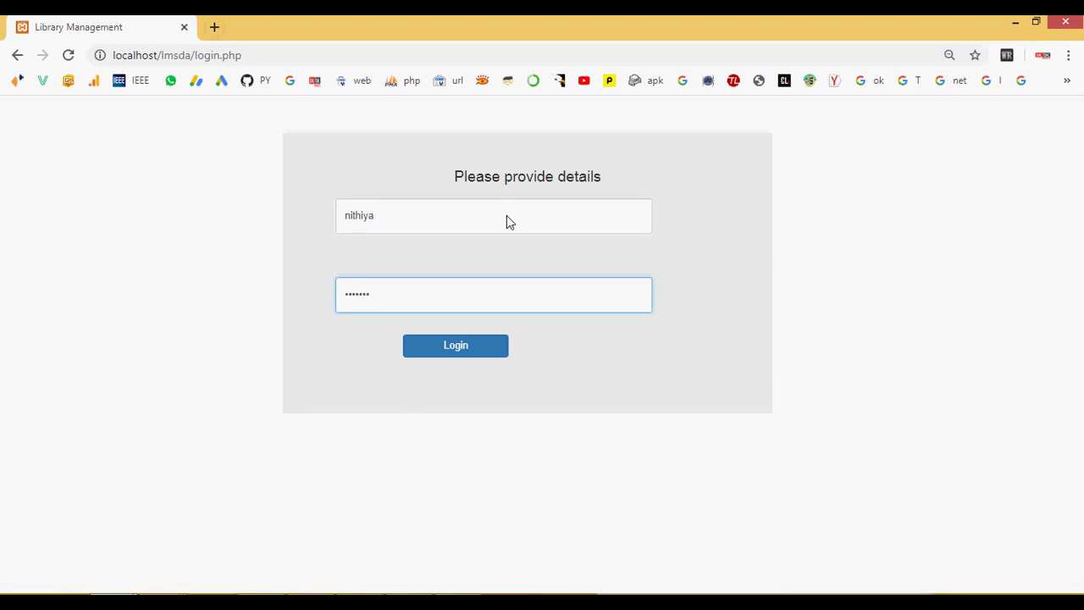
{"action": "left_click", "coordinate": [496, 349]}
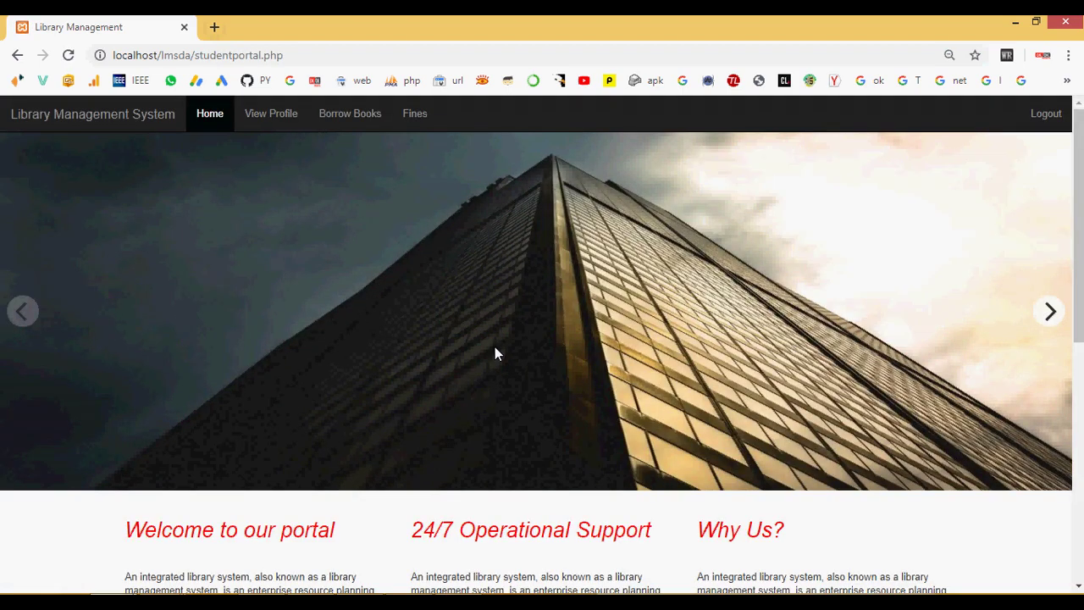
Step: Review the student portal's welcome text and the student's profile details
{"action": "scroll", "coordinate": [498, 354], "scroll_direction": "down", "scroll_amount": 5}
{"action": "scroll", "coordinate": [495, 353], "scroll_direction": "up", "scroll_amount": 1}
{"action": "left_click_drag", "start_coordinate": [183, 213], "coordinate": [881, 404]}
{"action": "scroll", "coordinate": [881, 404], "scroll_direction": "down", "scroll_amount": 3}
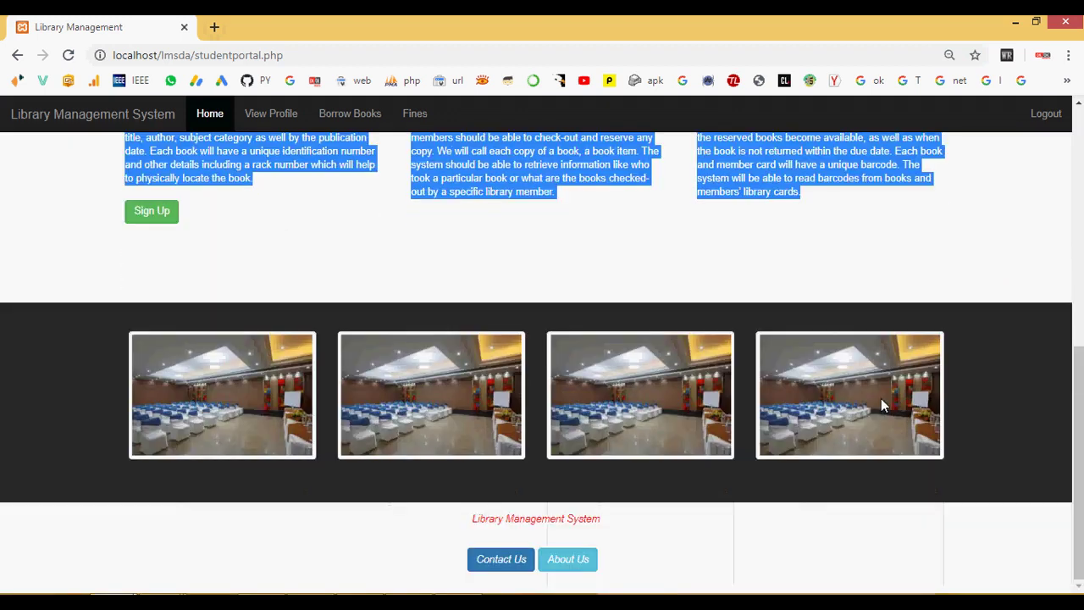
{"action": "scroll", "coordinate": [881, 404], "scroll_direction": "up", "scroll_amount": 5}
{"action": "left_click", "coordinate": [254, 121]}
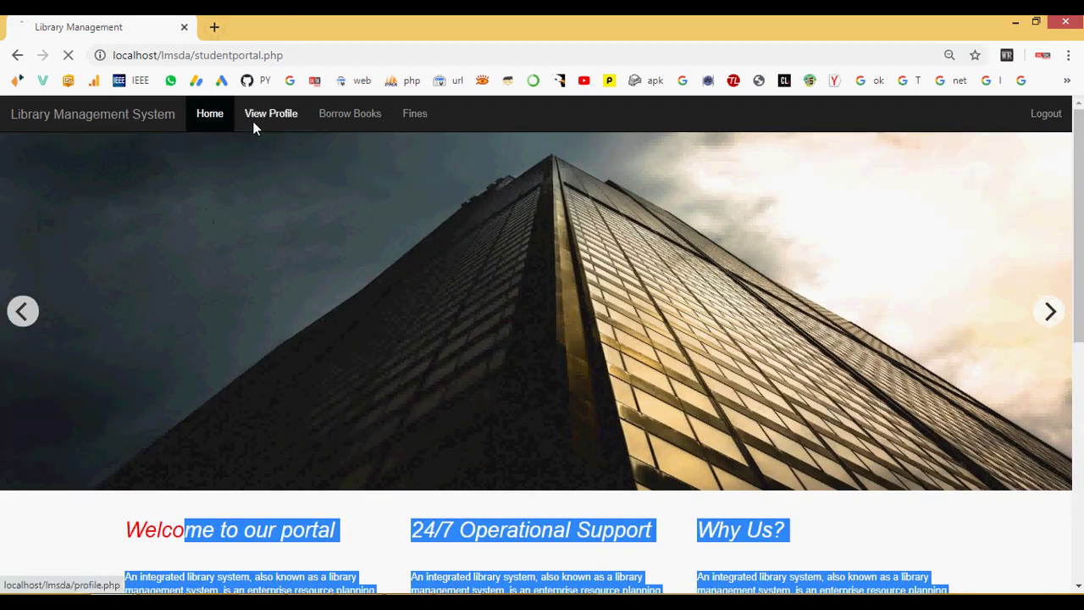
{"action": "left_click_drag", "start_coordinate": [216, 285], "coordinate": [579, 438]}
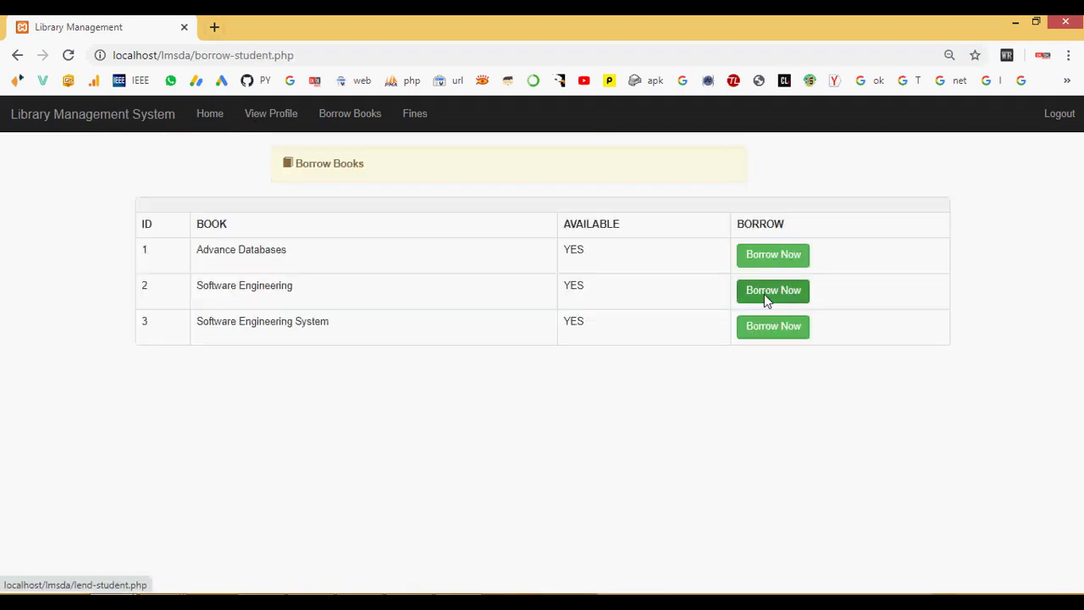
Step: Lend Software Engineering System with borrow date June 6, 2020, then return to Borrow Books
{"action": "left_click", "coordinate": [770, 330]}
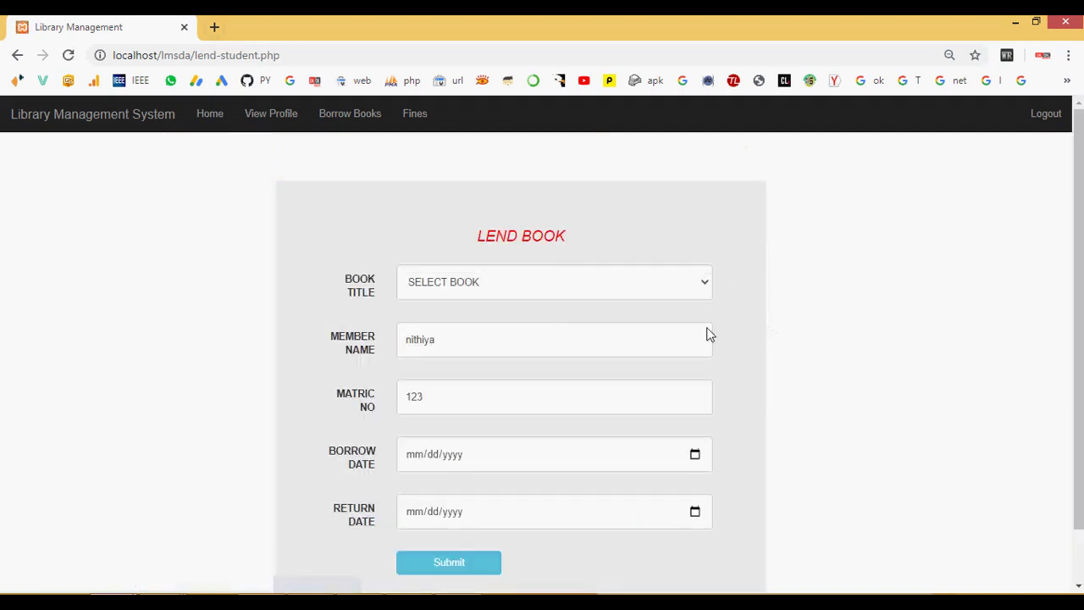
{"action": "scroll", "coordinate": [481, 307], "scroll_direction": "down", "scroll_amount": 1}
{"action": "left_click", "coordinate": [464, 233]}
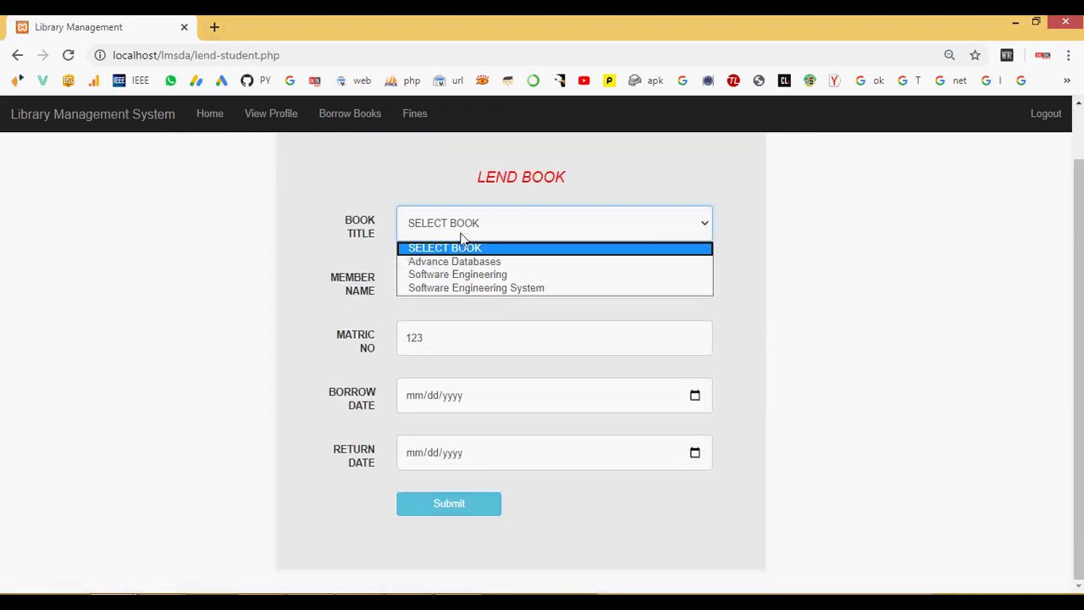
{"action": "left_click", "coordinate": [460, 291]}
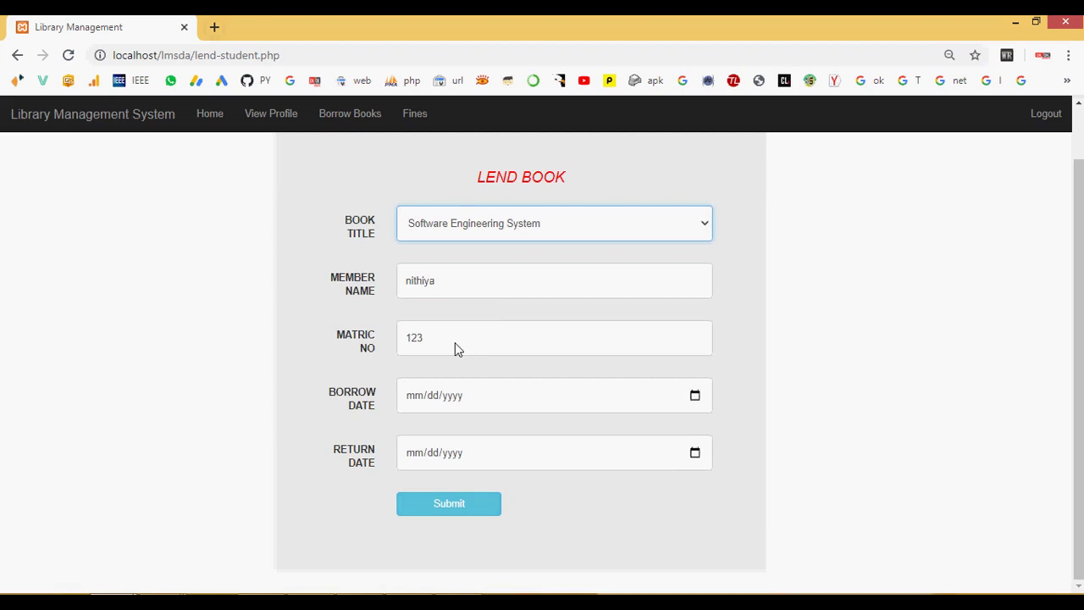
{"action": "left_click", "coordinate": [416, 405]}
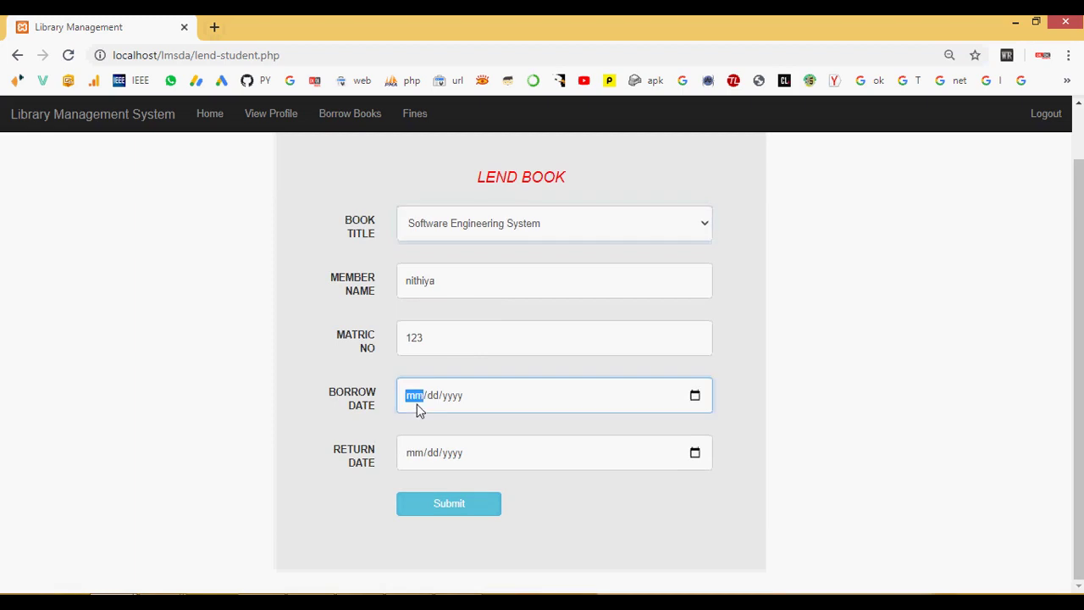
{"action": "left_click", "coordinate": [695, 395]}
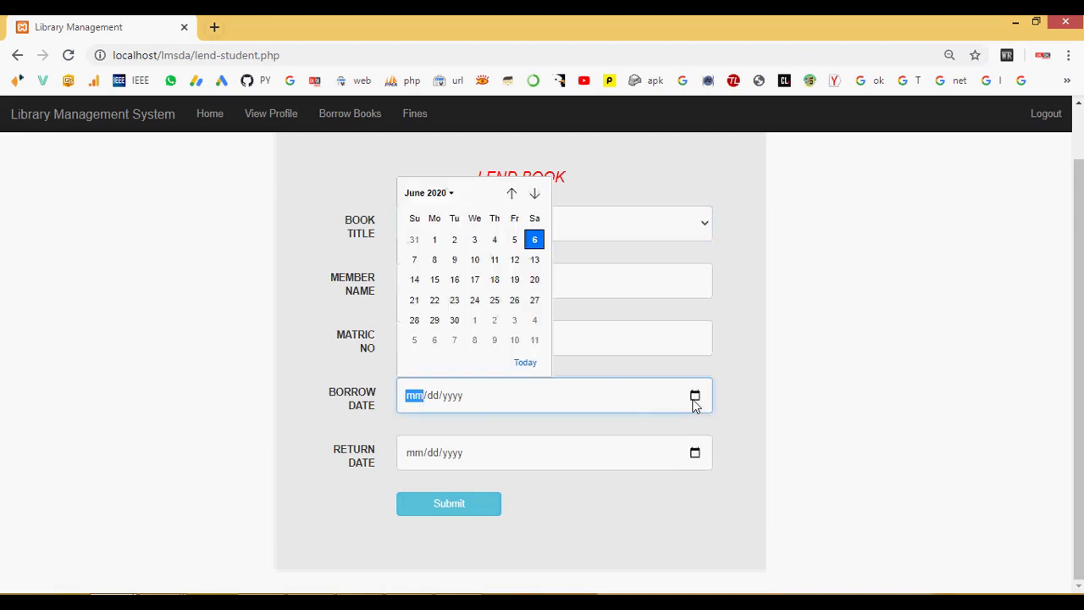
{"action": "left_click", "coordinate": [535, 244]}
{"action": "left_click", "coordinate": [436, 505]}
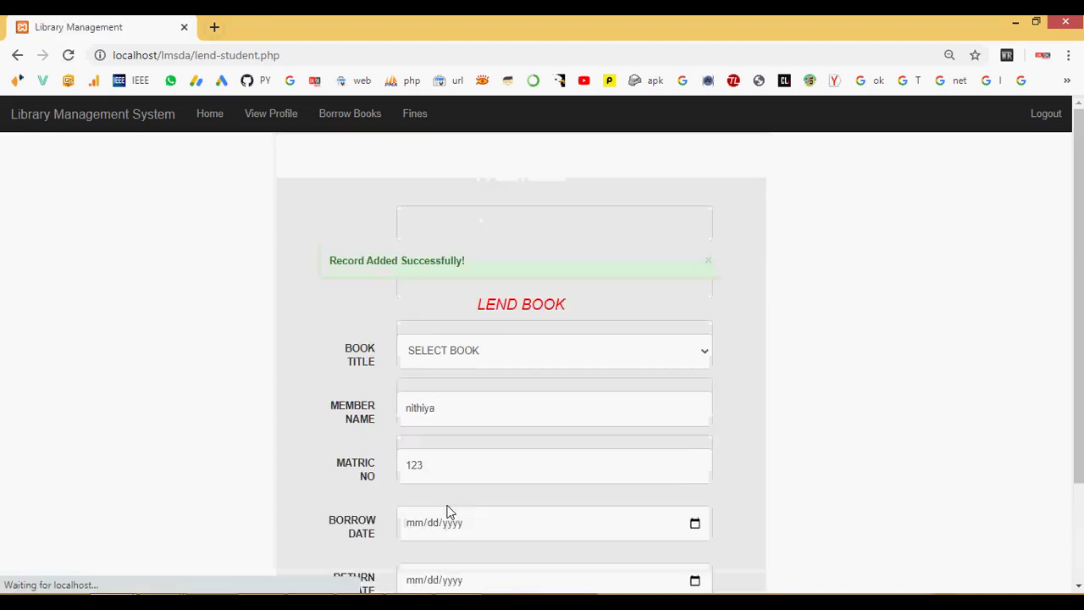
{"action": "left_click_drag", "start_coordinate": [339, 263], "coordinate": [500, 271]}
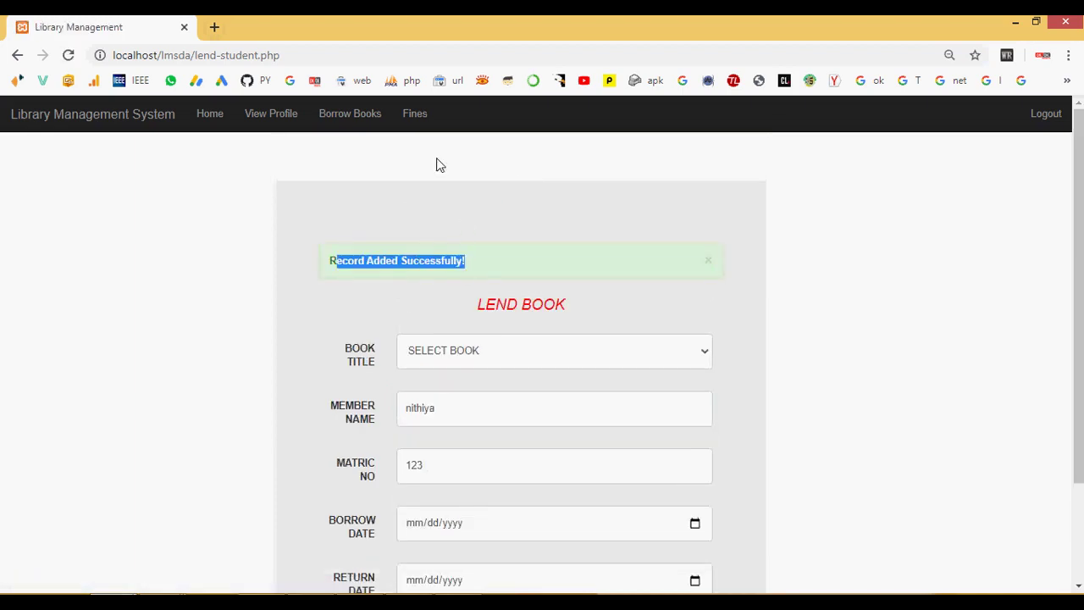
{"action": "left_click", "coordinate": [350, 113]}
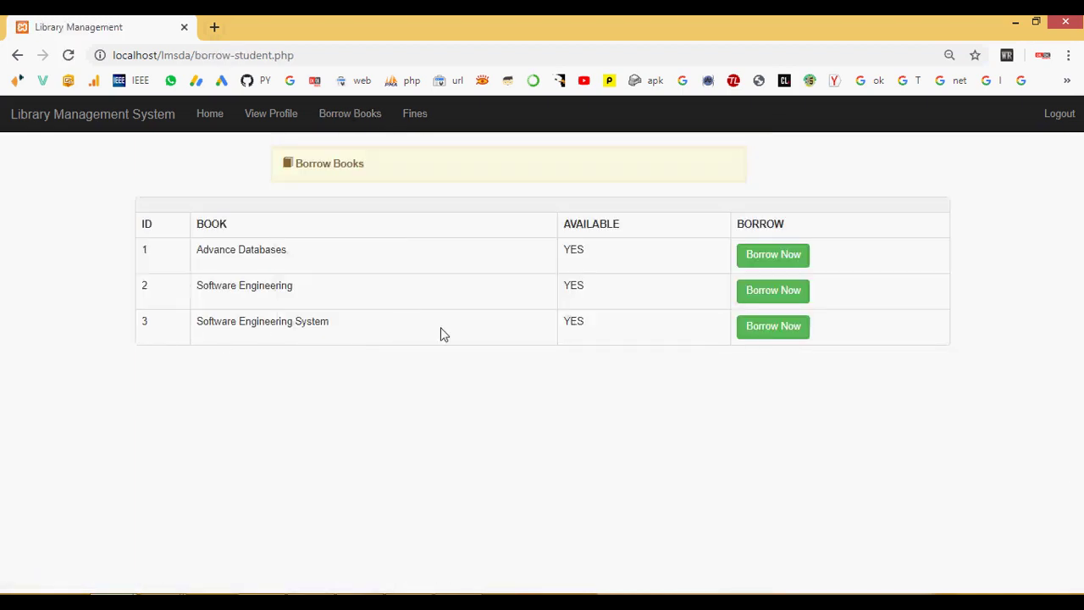
Step: Check the Software Engineering System loan's overdue charge in Fines (0), then go Home
{"action": "left_click", "coordinate": [413, 116]}
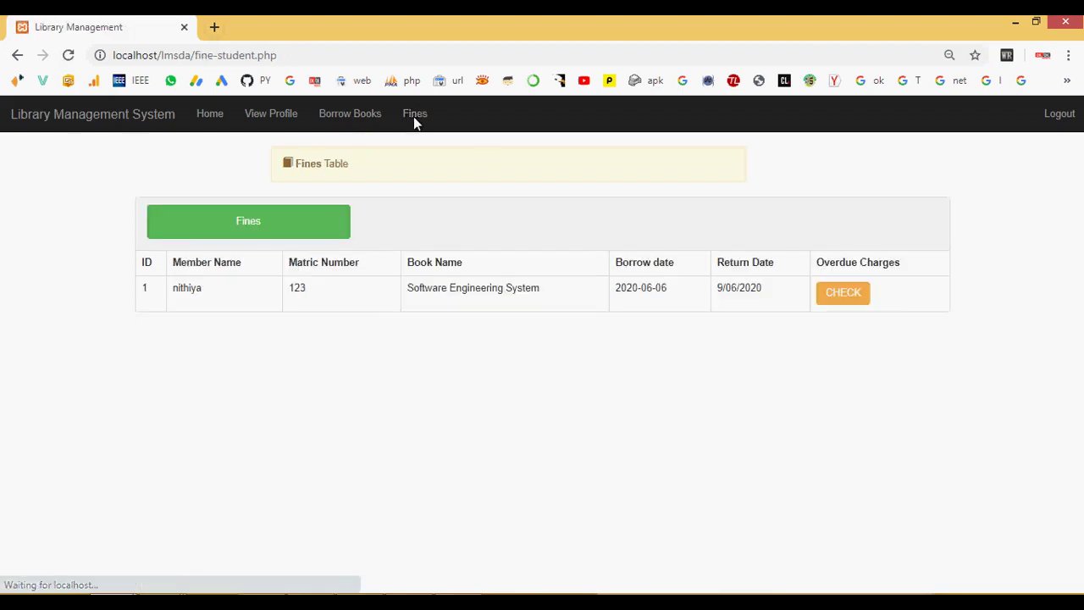
{"action": "left_click", "coordinate": [862, 301]}
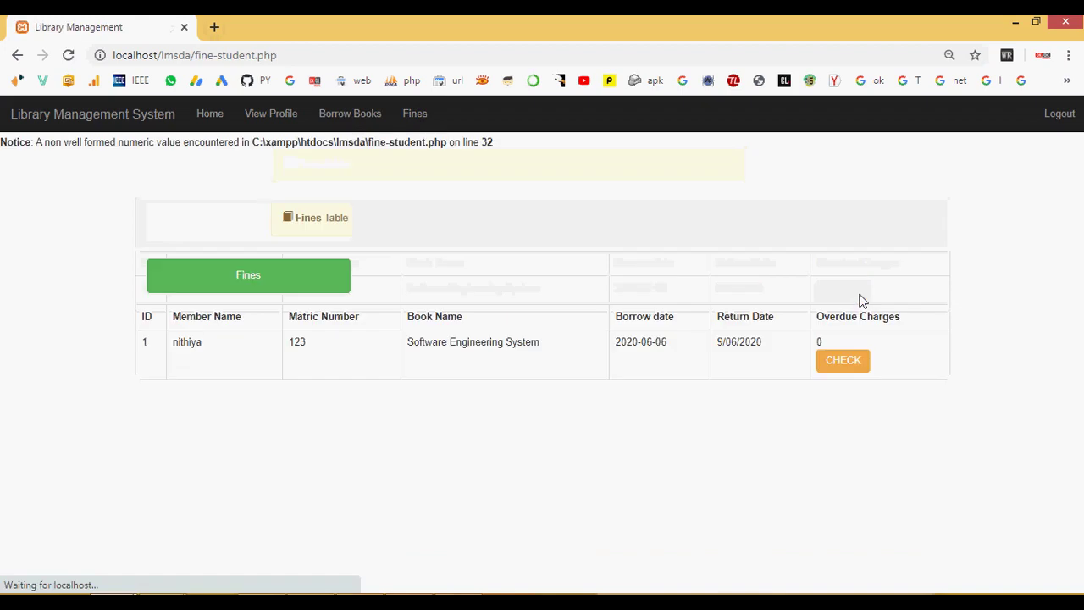
{"action": "left_click_drag", "start_coordinate": [836, 346], "coordinate": [788, 348]}
{"action": "left_click", "coordinate": [778, 378]}
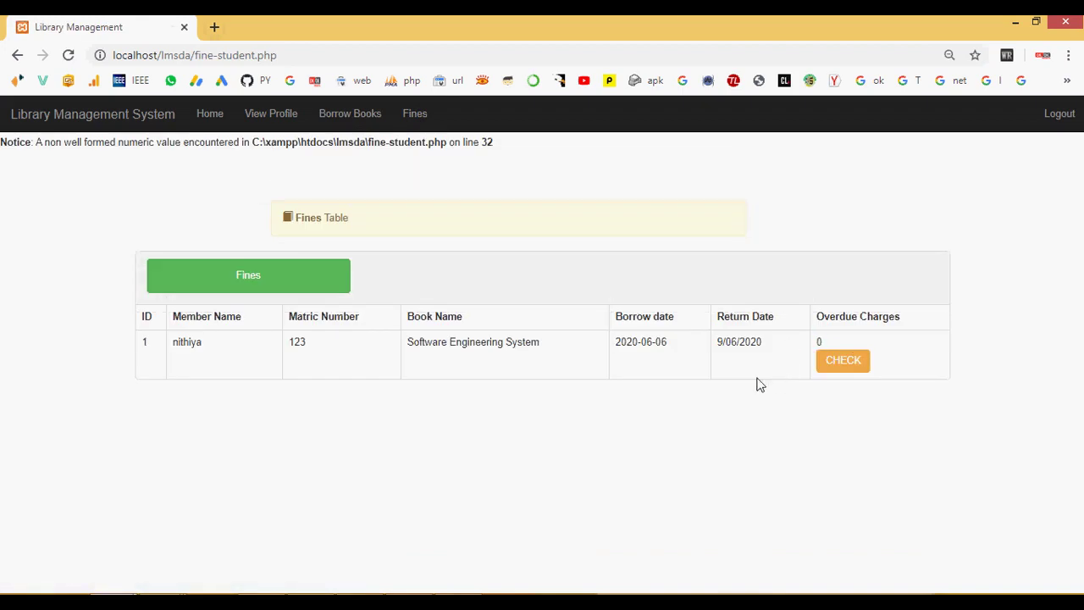
{"action": "left_click", "coordinate": [199, 117]}
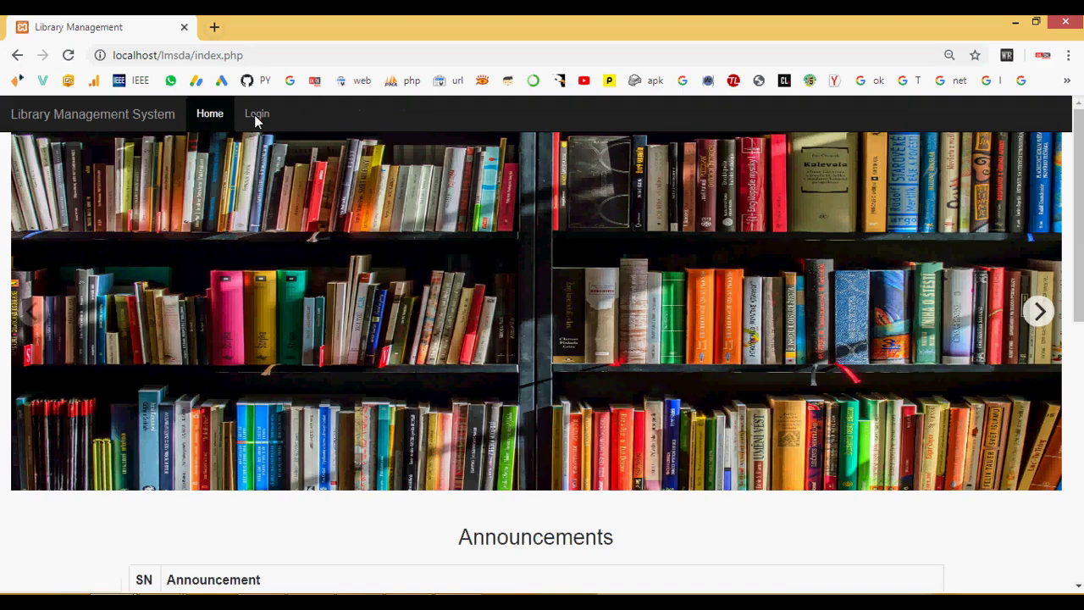
{"action": "scroll", "coordinate": [348, 249], "scroll_direction": "down", "scroll_amount": 5}
{"action": "scroll", "coordinate": [348, 249], "scroll_direction": "down", "scroll_amount": 3}
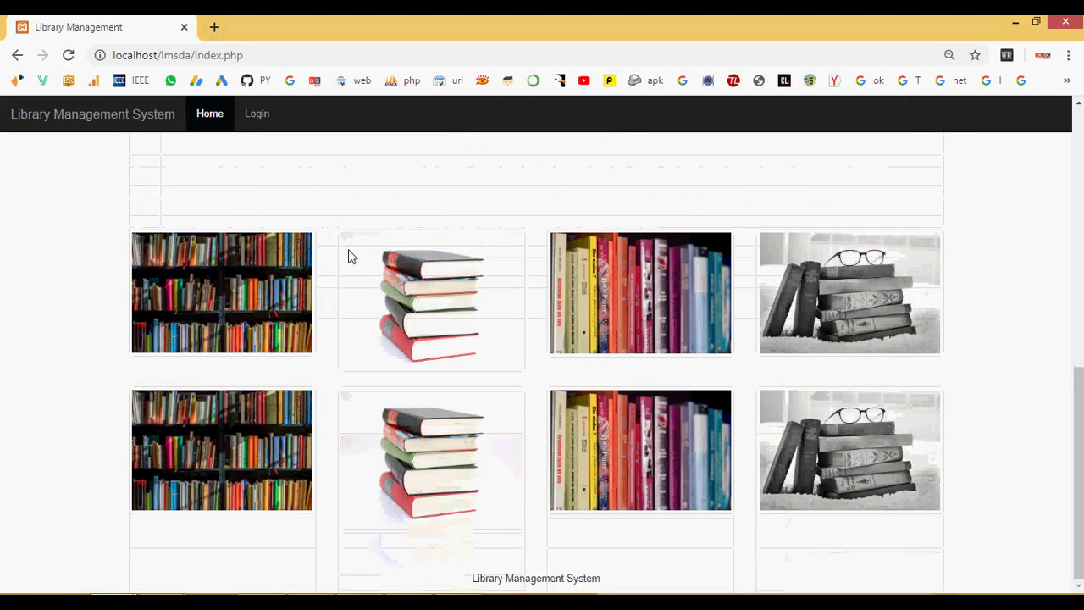
{"action": "scroll", "coordinate": [349, 249], "scroll_direction": "up", "scroll_amount": 7}
{"action": "scroll", "coordinate": [348, 249], "scroll_direction": "down", "scroll_amount": 5}
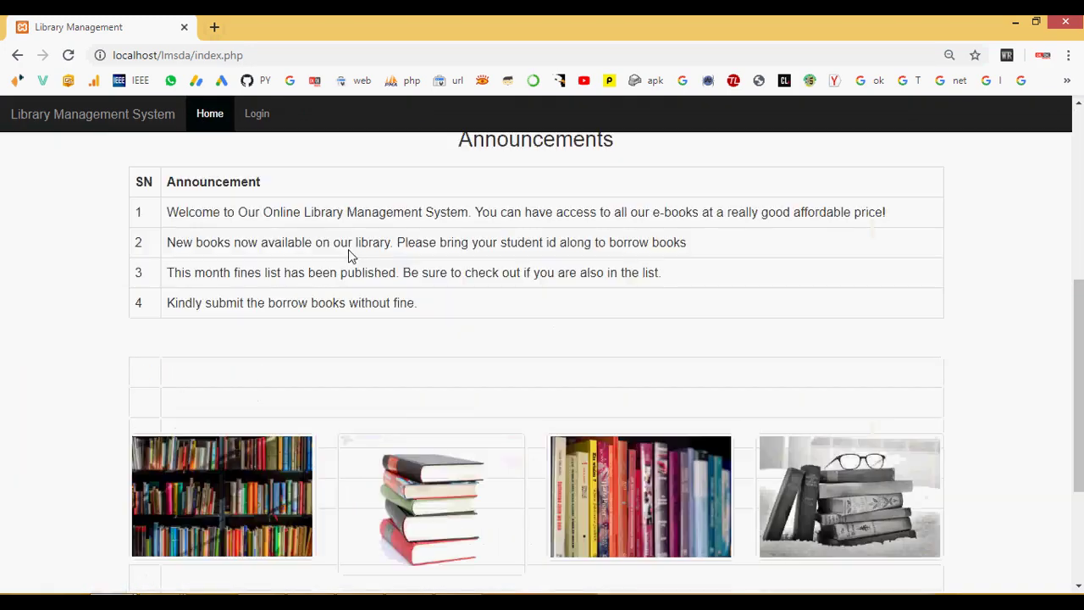
{"action": "left_click_drag", "start_coordinate": [167, 212], "coordinate": [891, 211]}
{"action": "left_click_drag", "start_coordinate": [169, 303], "coordinate": [432, 312]}
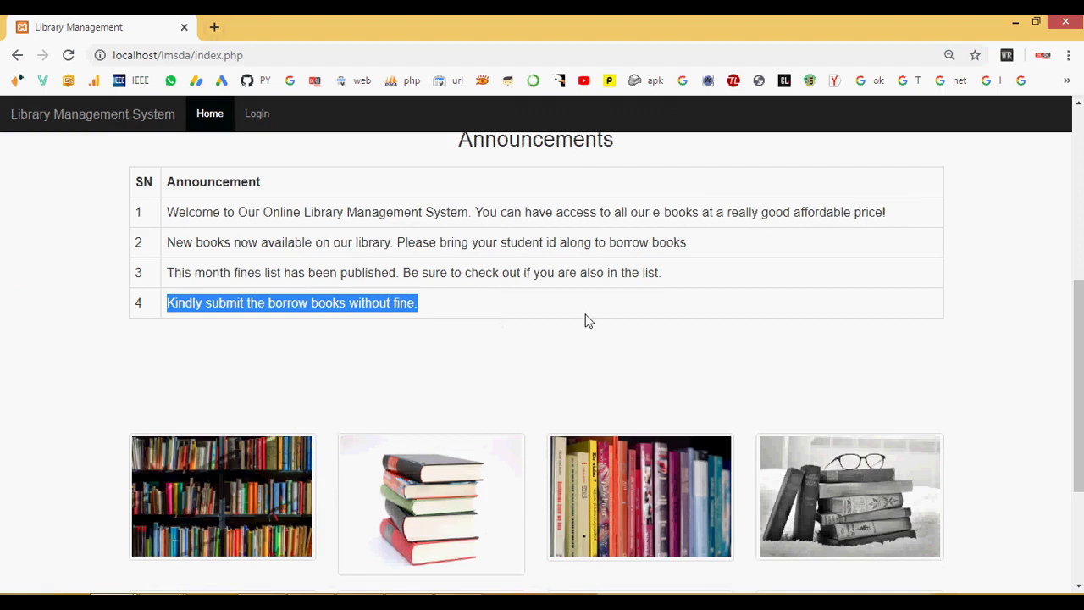
{"action": "right_click", "coordinate": [901, 597]}
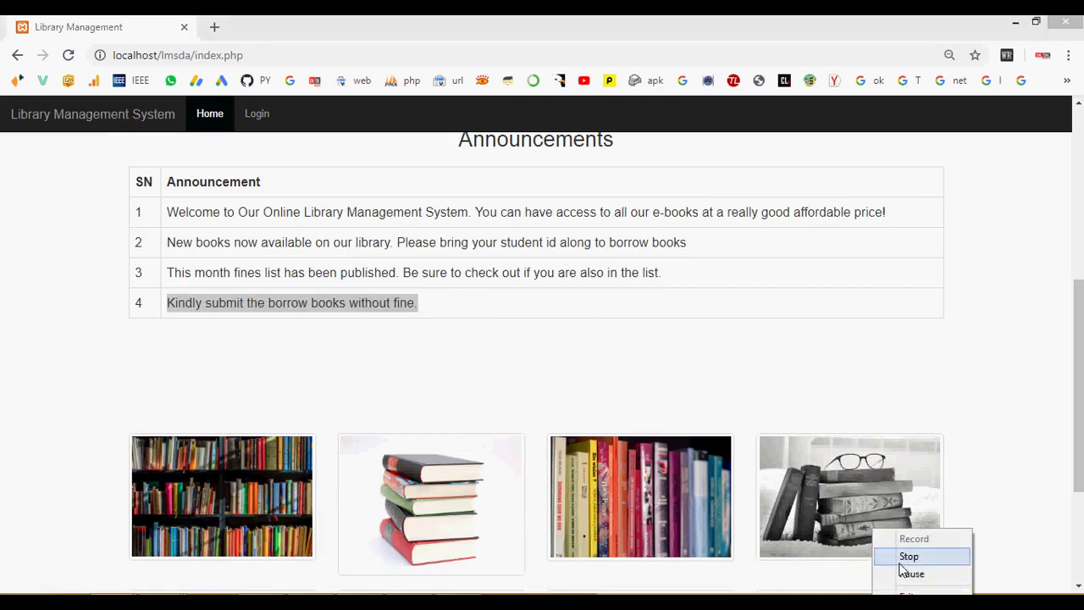